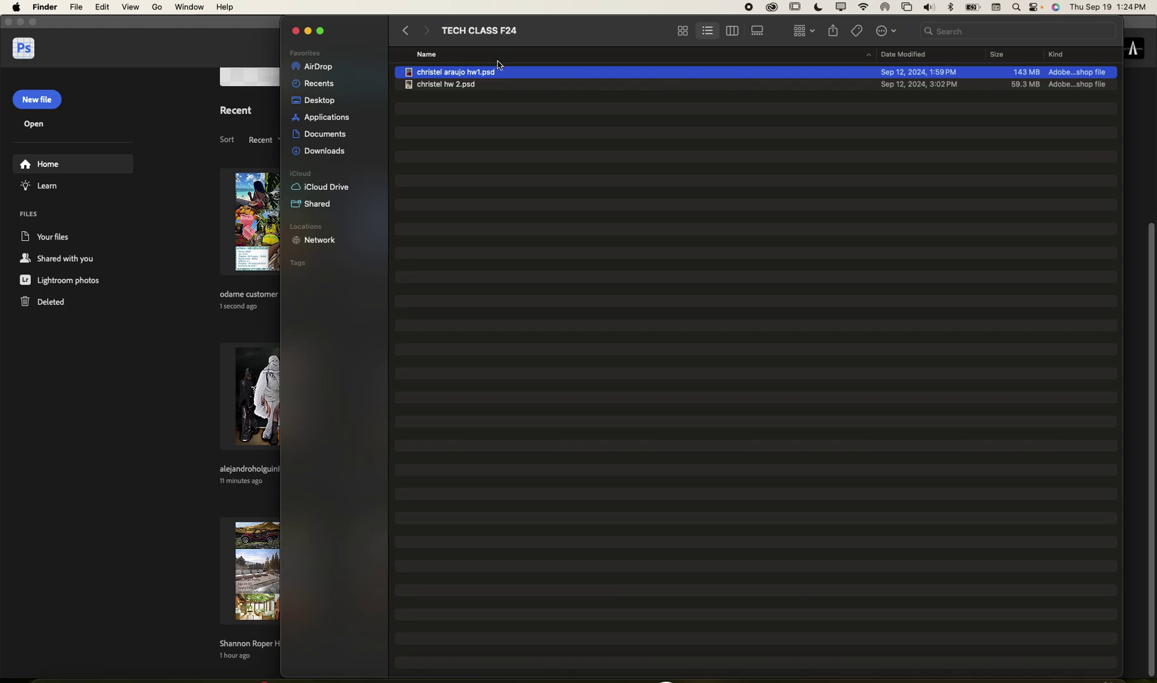
click(488, 76)
click(487, 75)
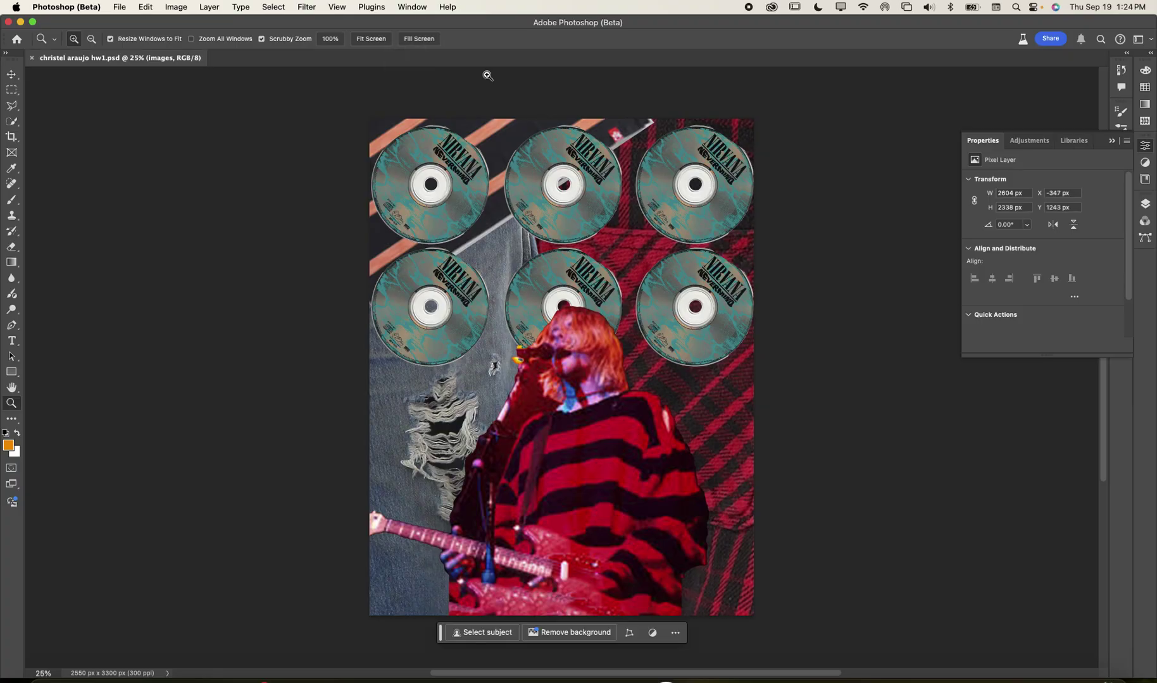
Create a blank Letter document, 8.5 × 11 in at 300 ppi, from the Print presets
click(123, 7)
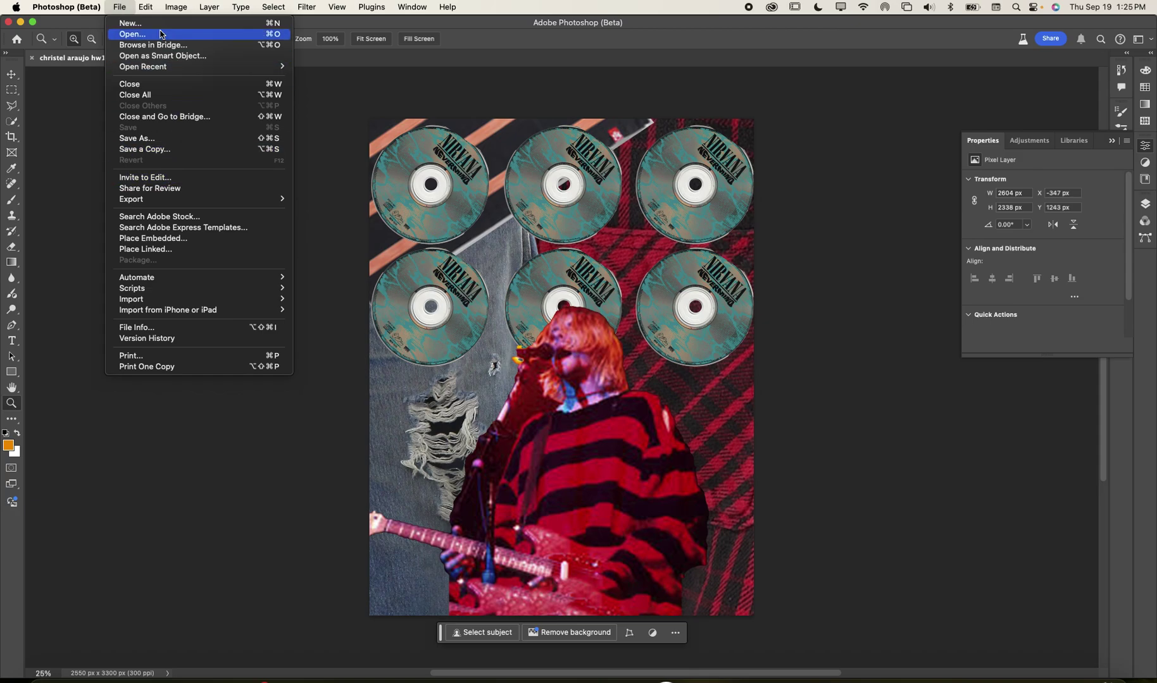
click(130, 24)
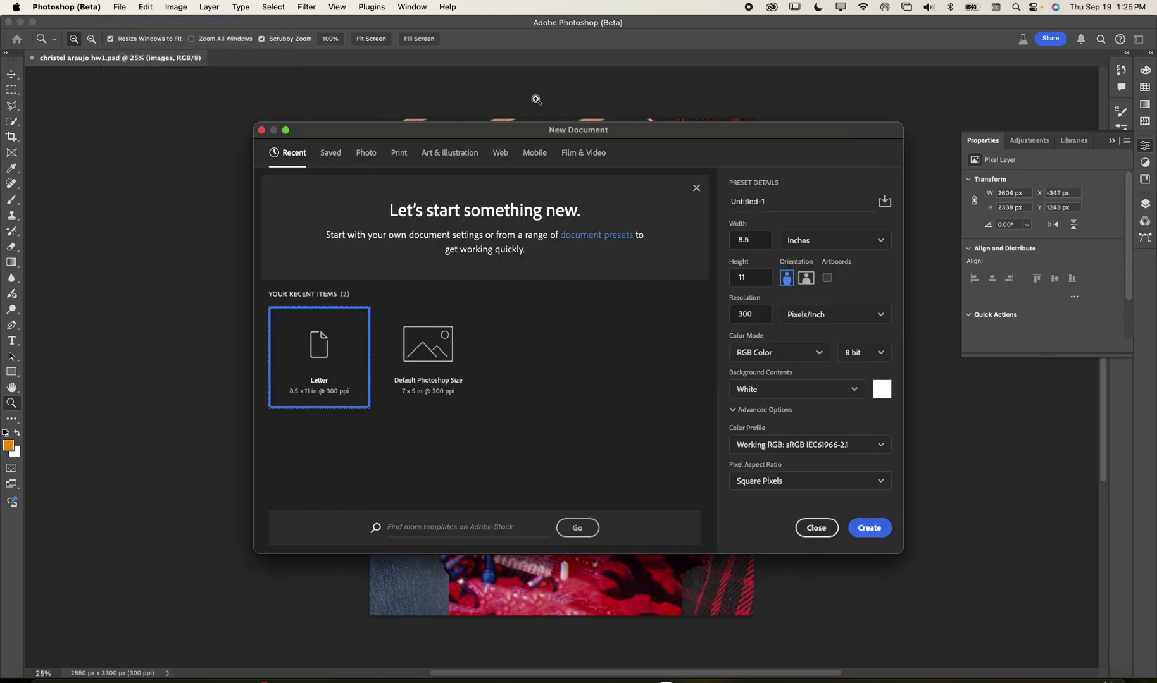
click(399, 154)
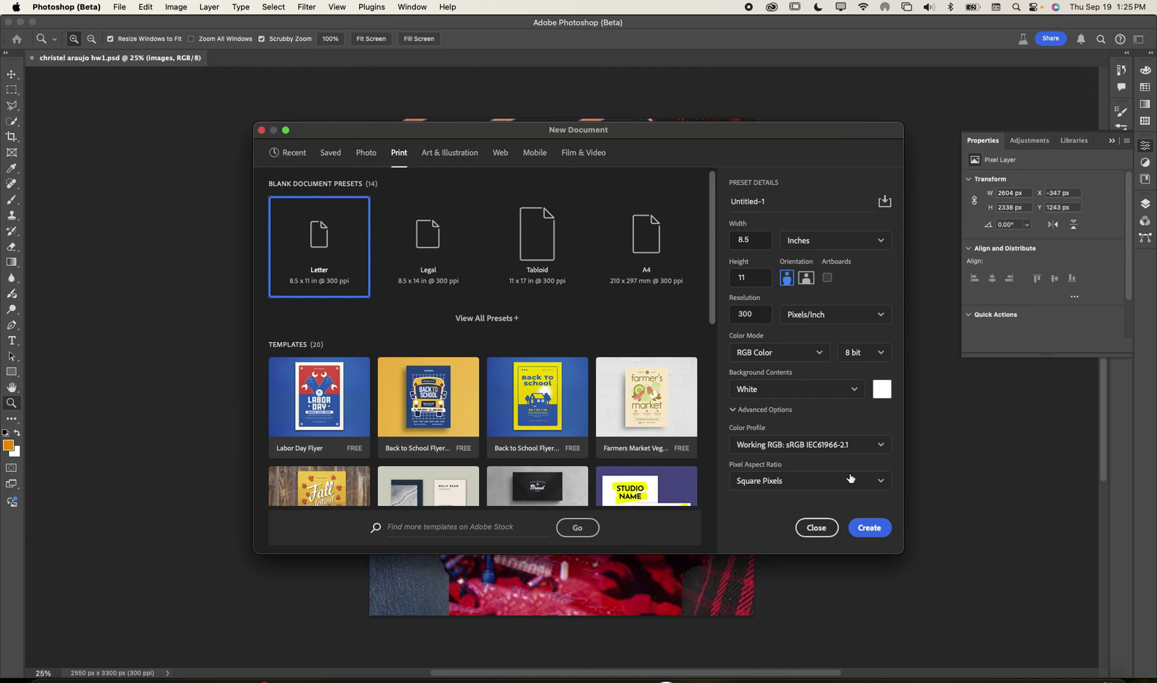
click(881, 525)
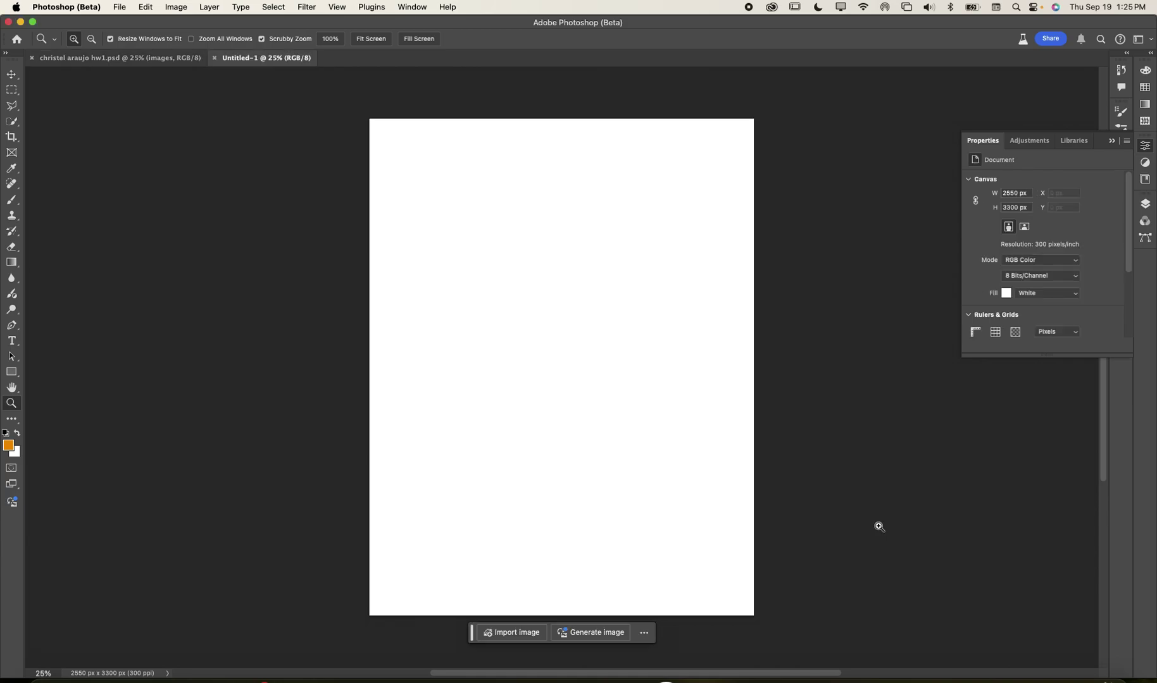
Save the new document as CHRISTEL COLOR STORY.psd
key(super+s)
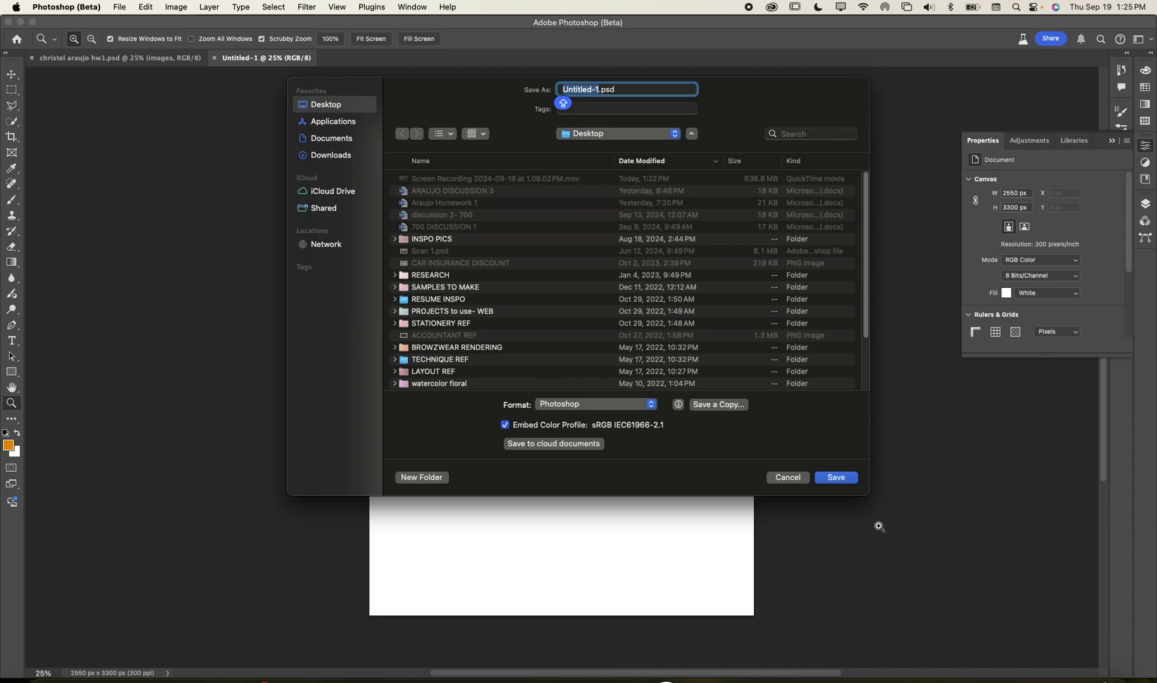
key(BackSpace)
text(CHRISTEK)
key(BackSpace)
text(L COLOR STORY)
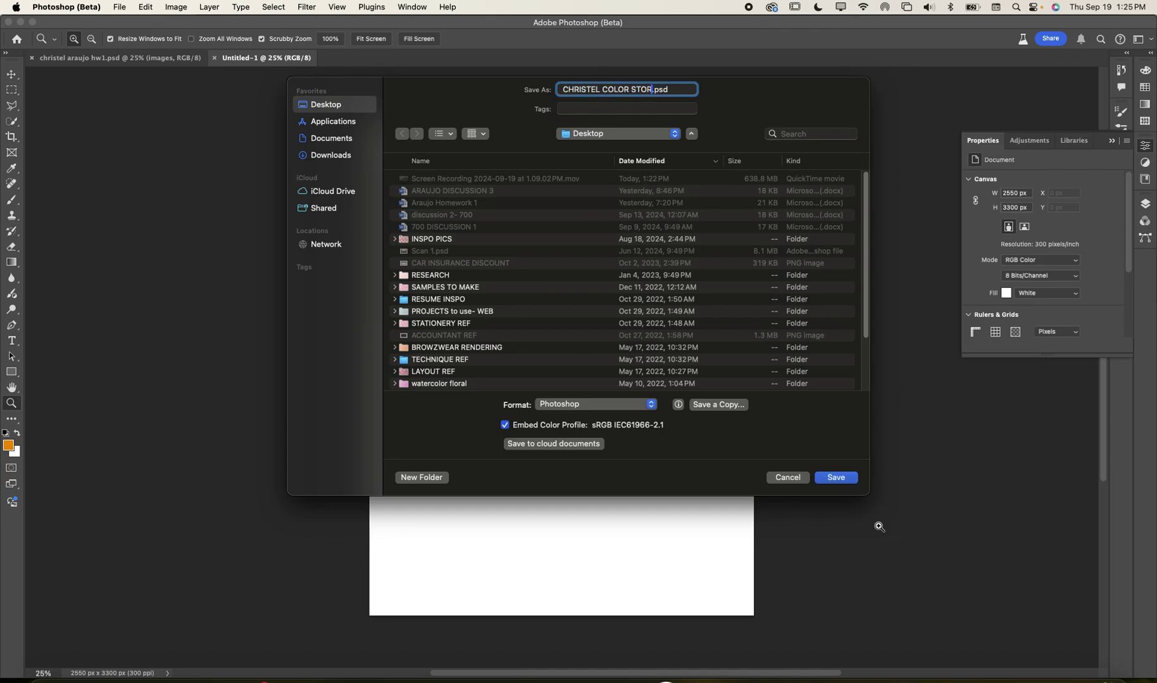
key(Return)
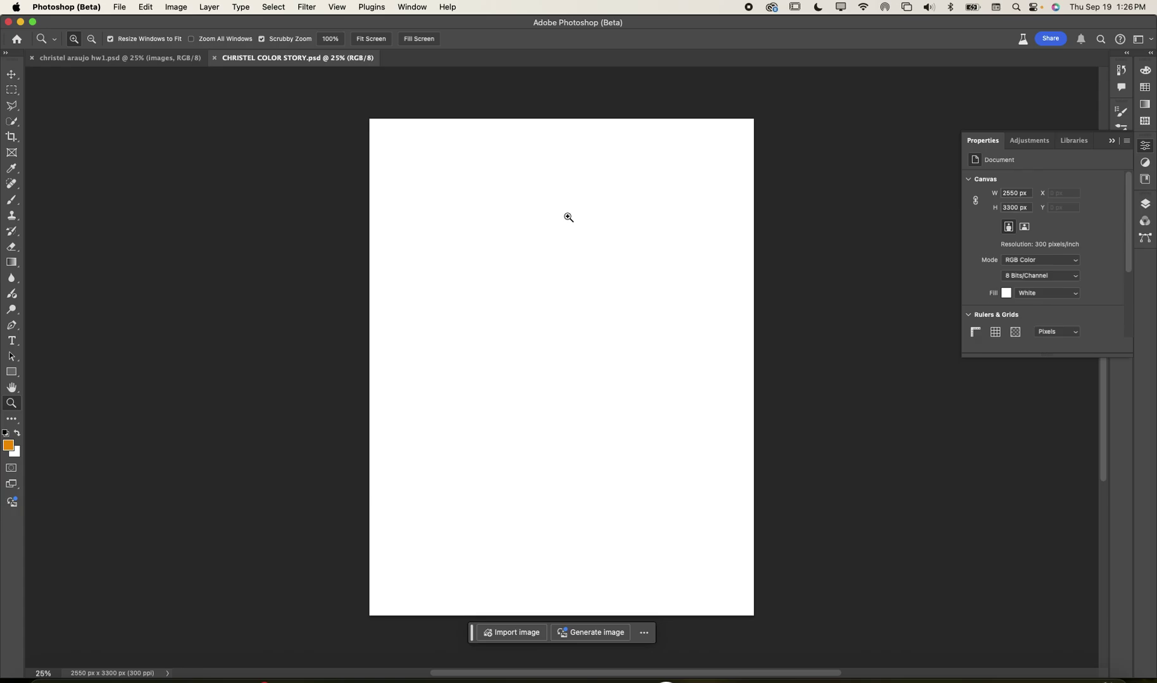
In the hw1 collage, eyedrop the sweater's red as foreground colour with the Layers panel shown
click(164, 59)
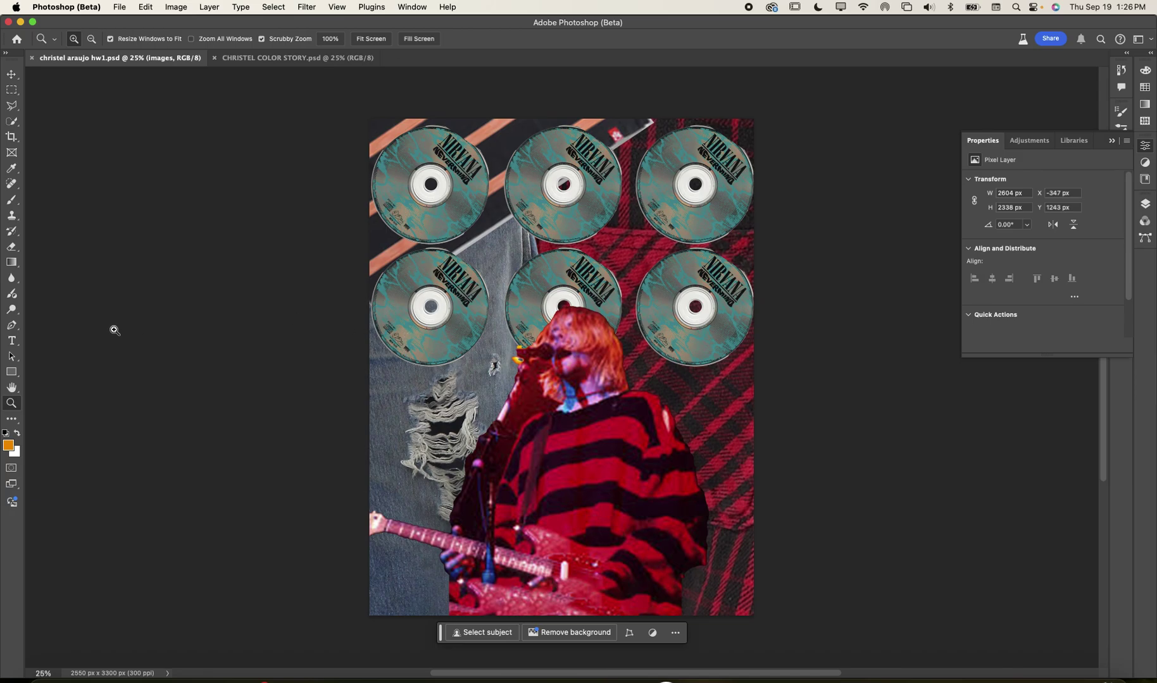
click(18, 171)
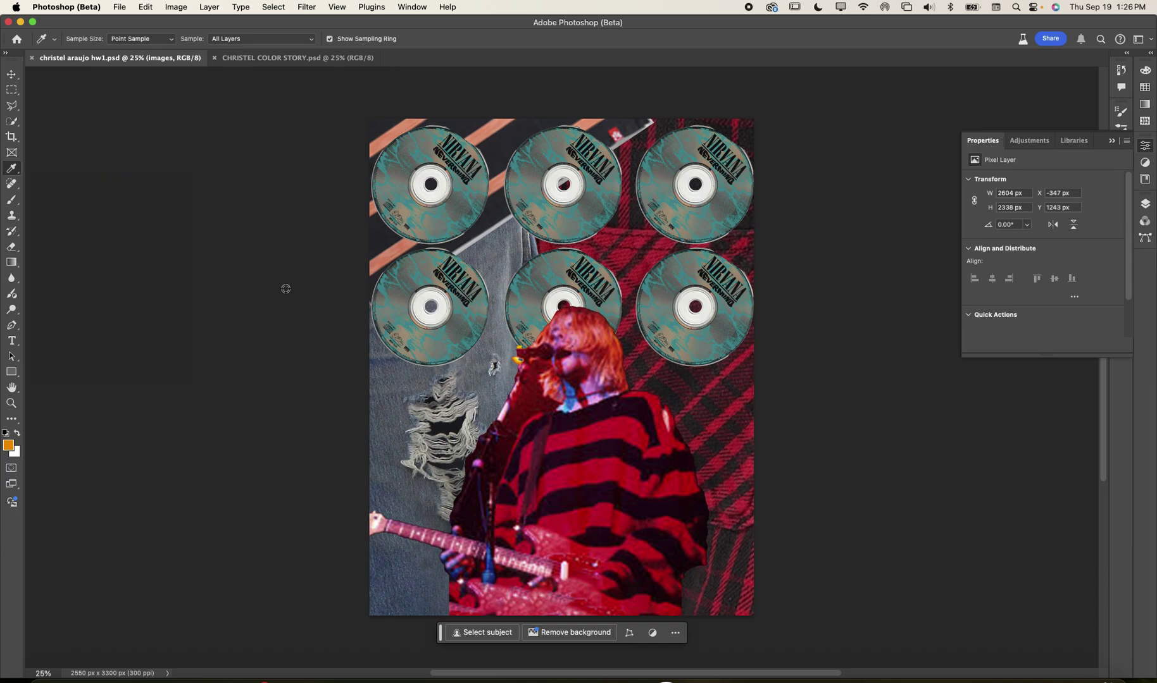
click(1144, 203)
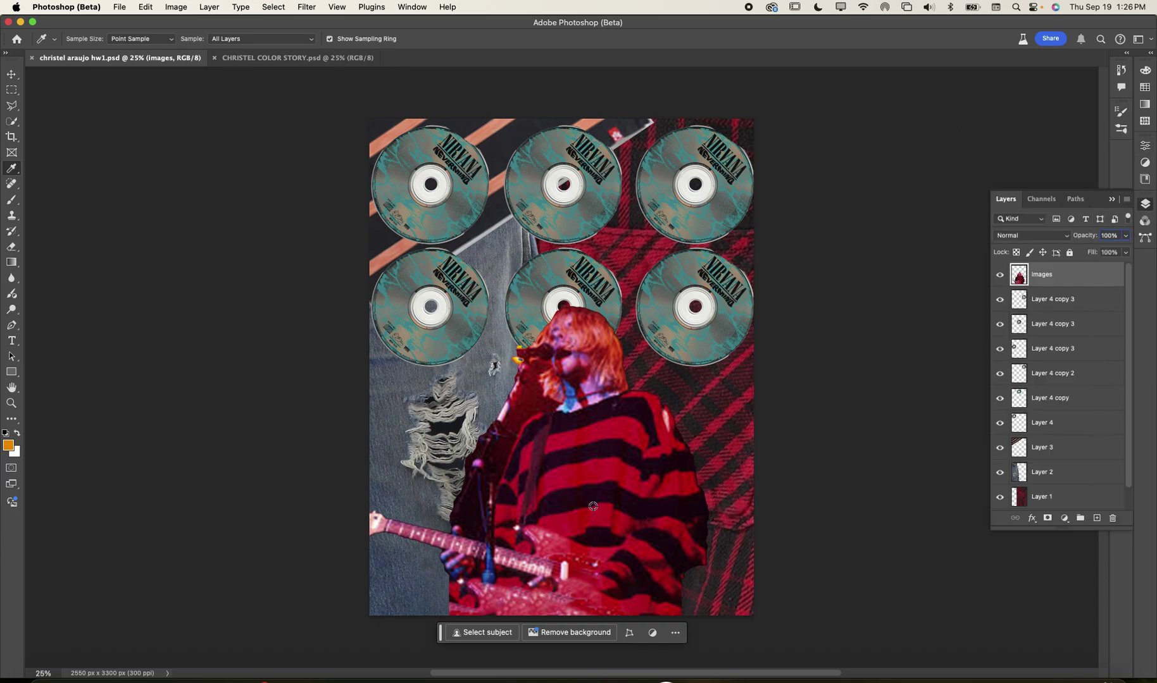
click(597, 473)
Sample various reds across the sweater and hair with the Eyedropper
click(594, 428)
click(615, 423)
click(616, 424)
drag(616, 424, 503, 514)
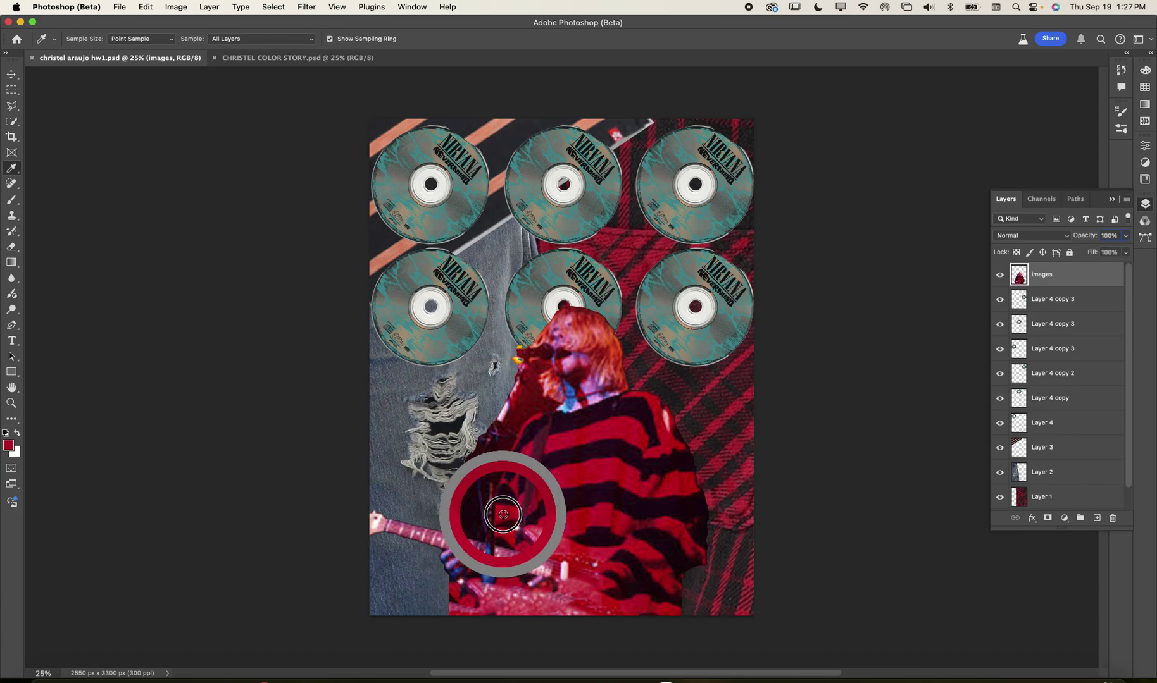
drag(504, 514, 556, 454)
click(555, 452)
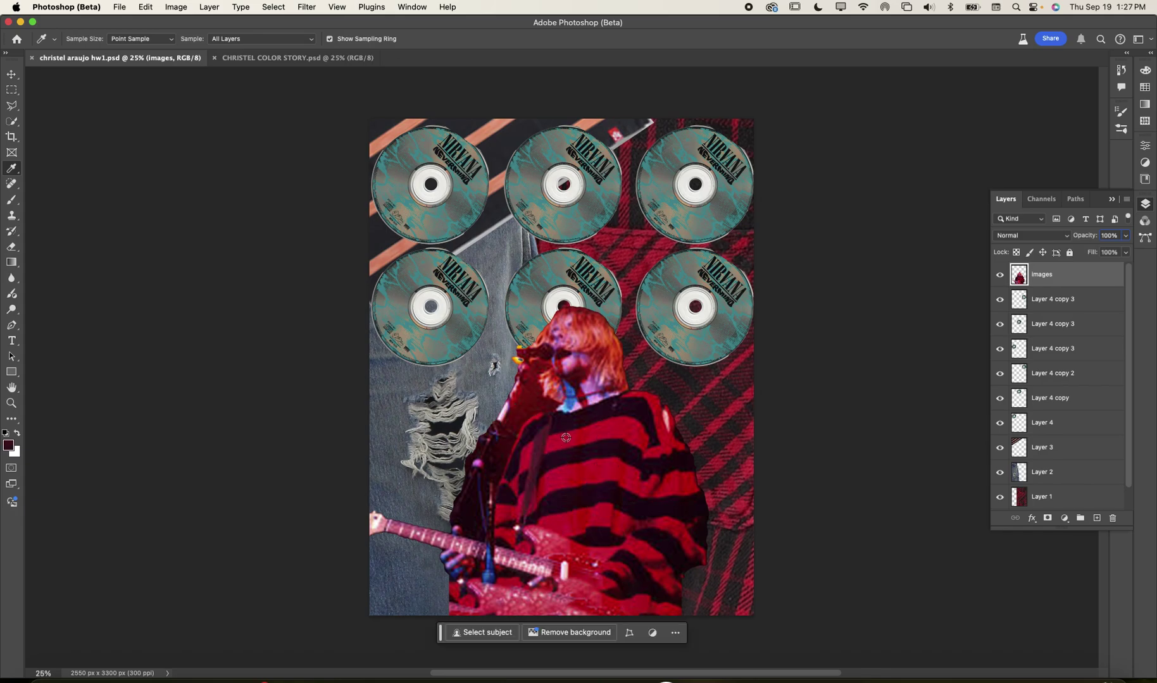
click(565, 439)
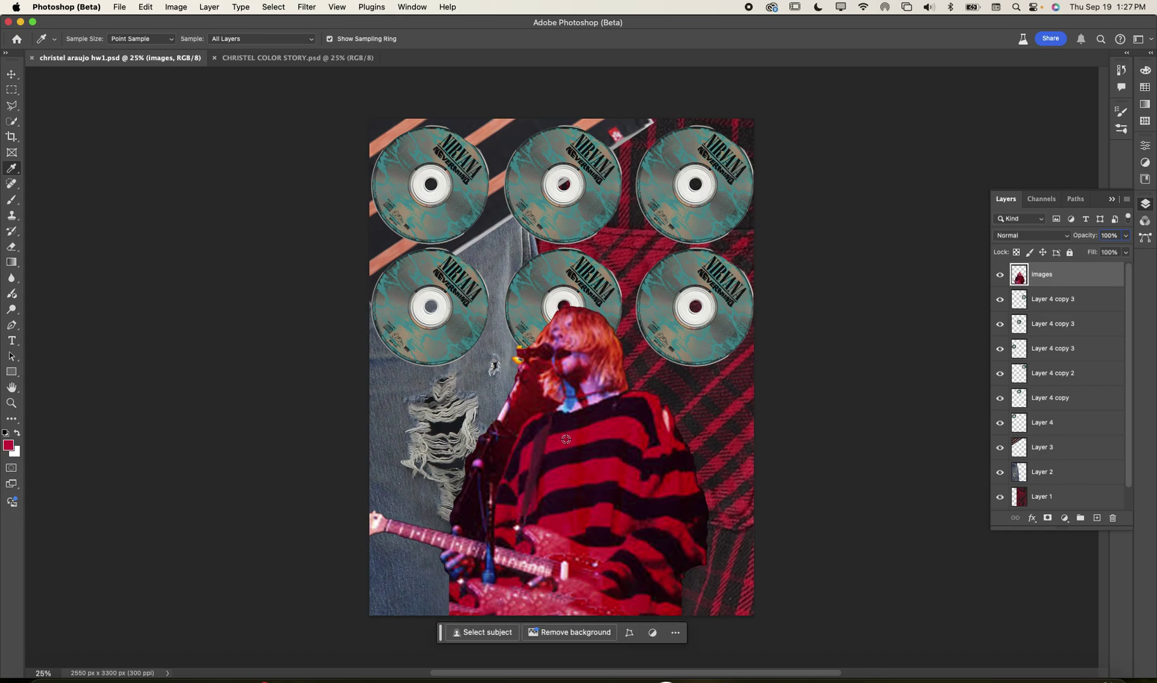
click(602, 329)
click(603, 329)
Settle on a dark plaid red as foreground colour and return to the CHRISTEL COLOR STORY page
click(637, 358)
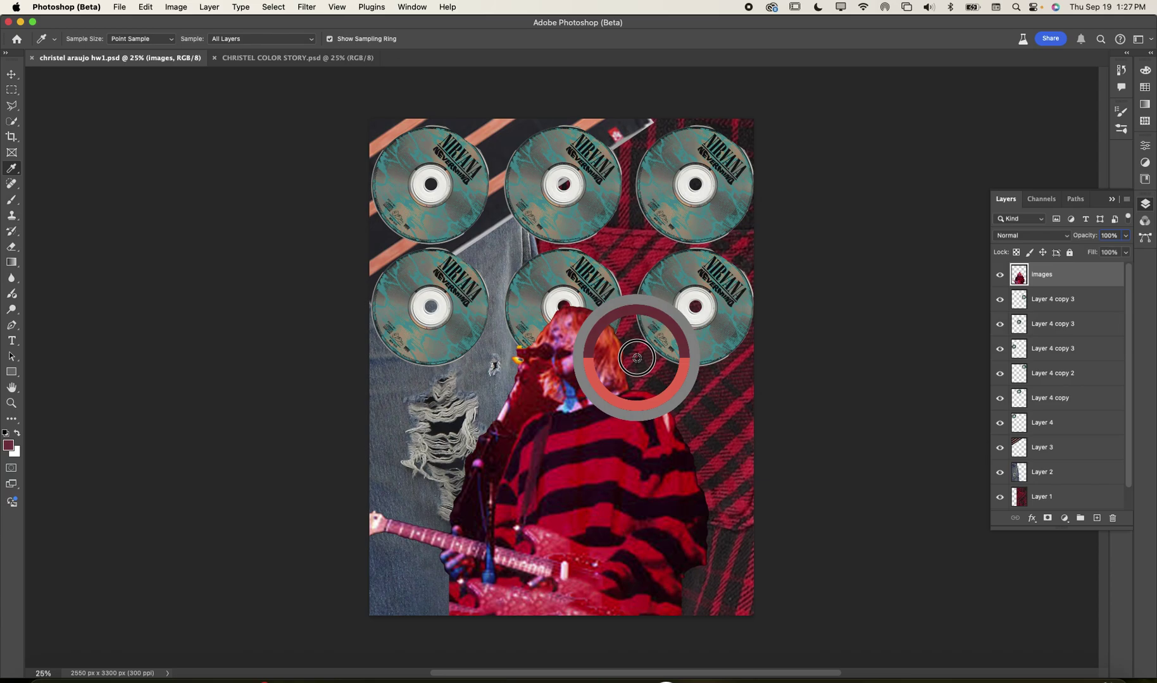
drag(637, 358, 636, 359)
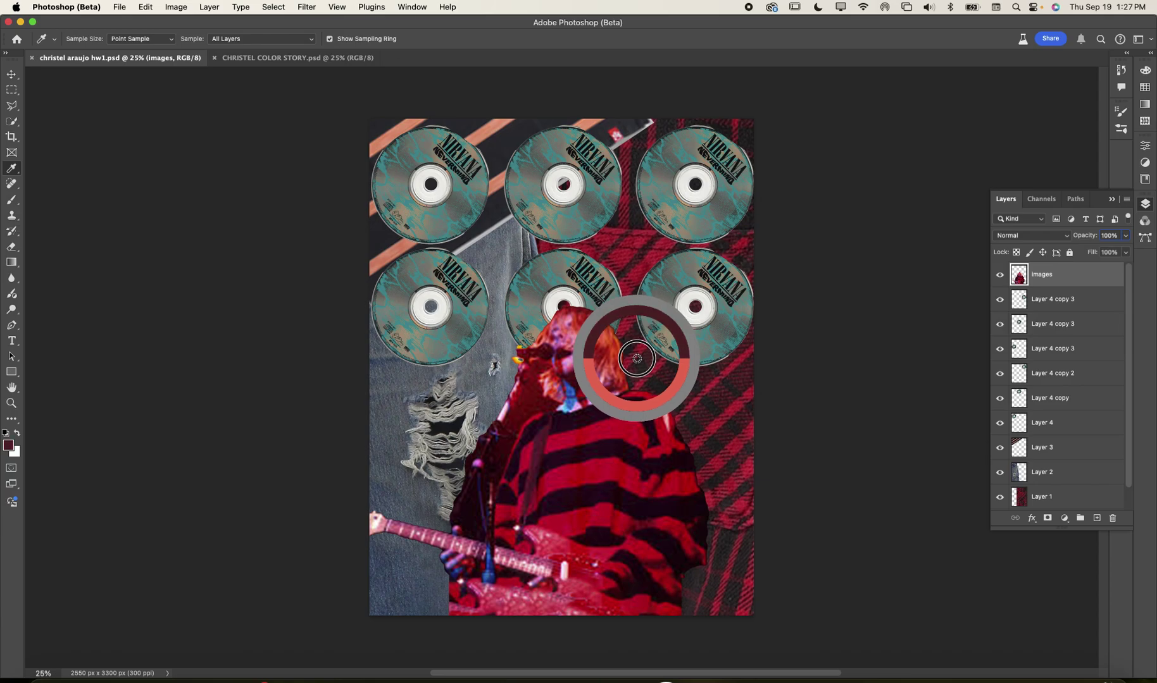
drag(636, 359, 636, 359)
drag(636, 359, 636, 358)
drag(636, 359, 637, 359)
click(676, 277)
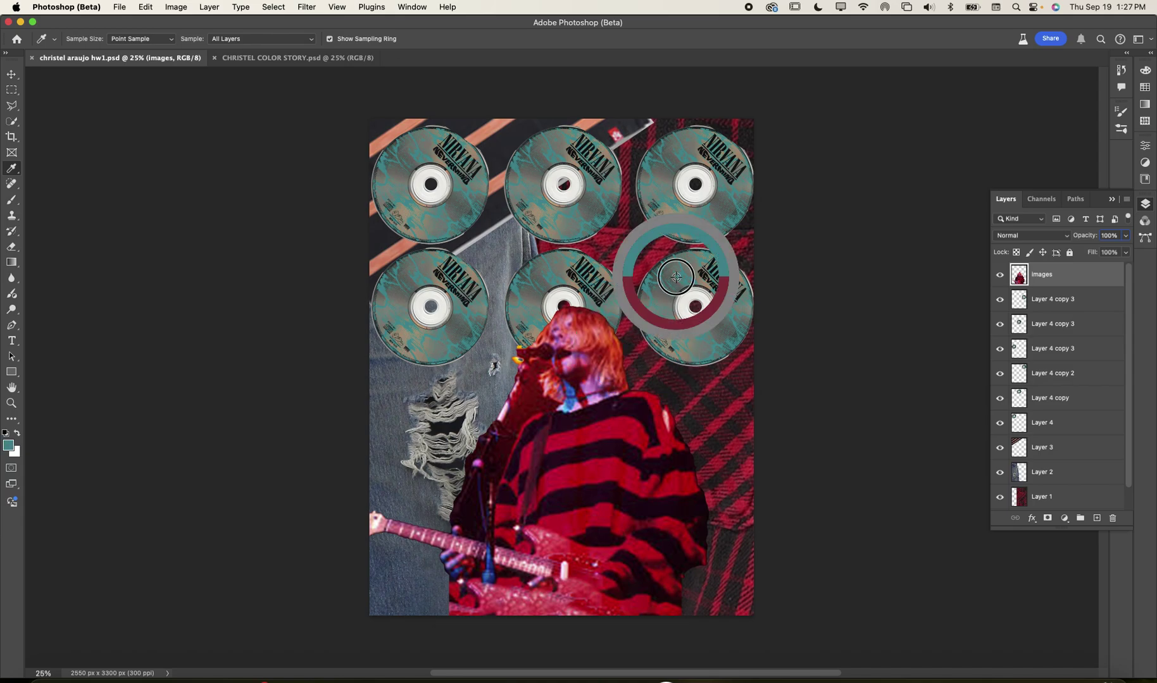
drag(675, 278, 536, 408)
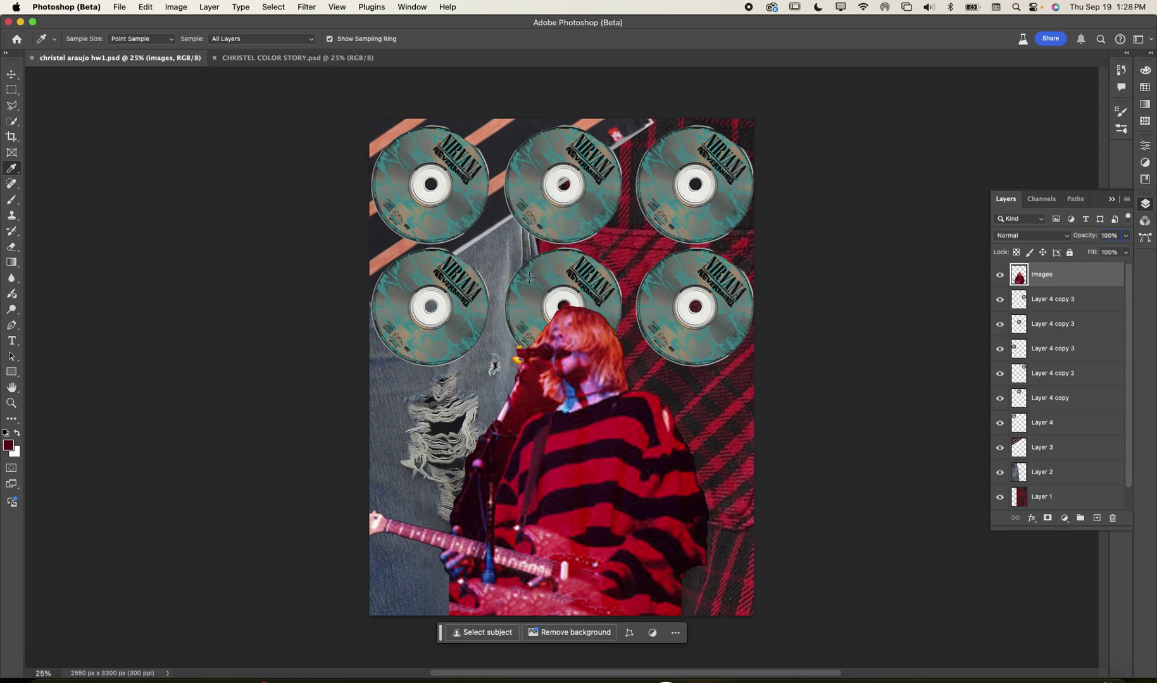
click(358, 58)
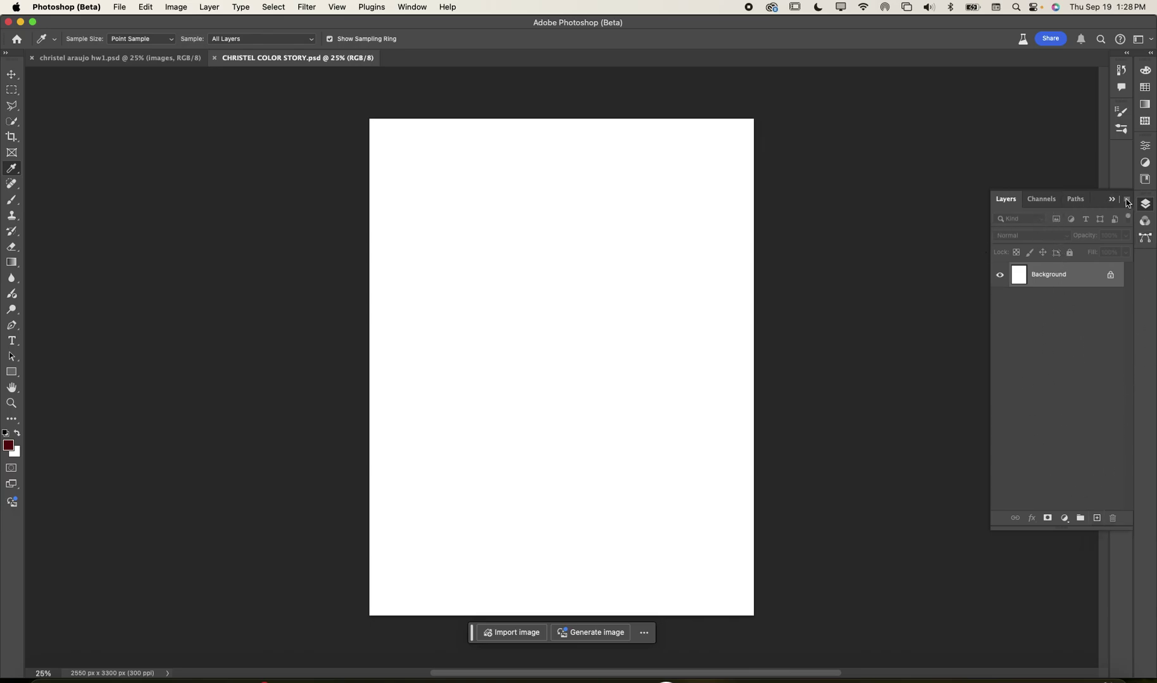
Show the Layers panel and add an empty Layer 1 above the Background
click(419, 8)
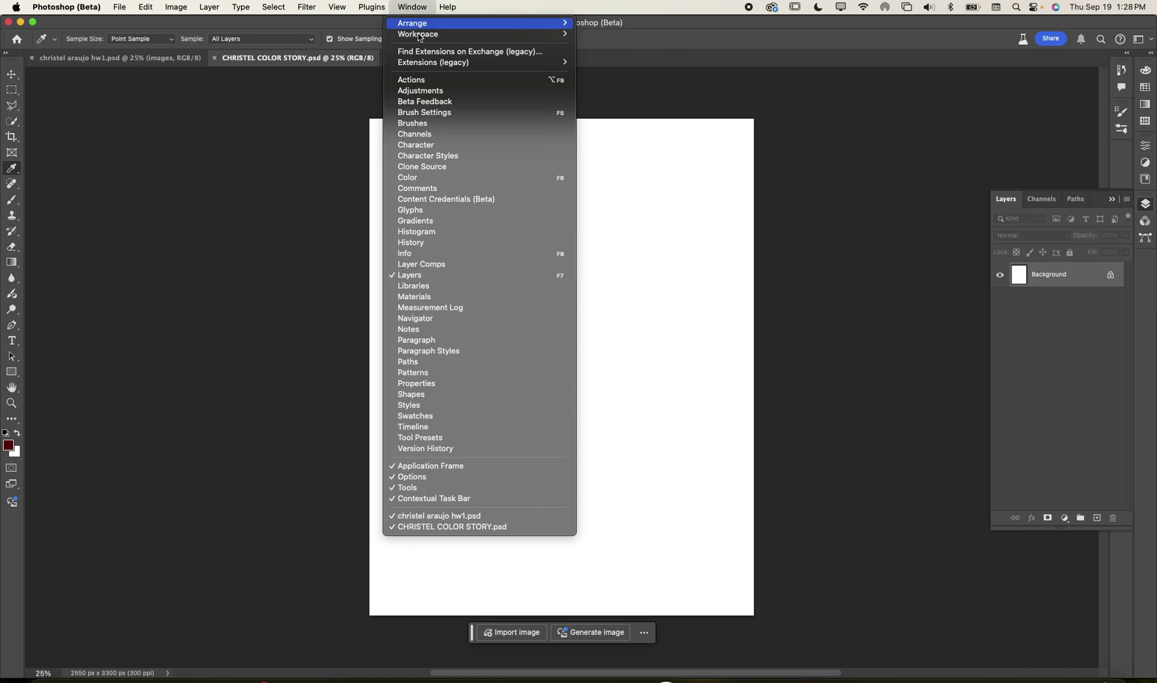
click(448, 274)
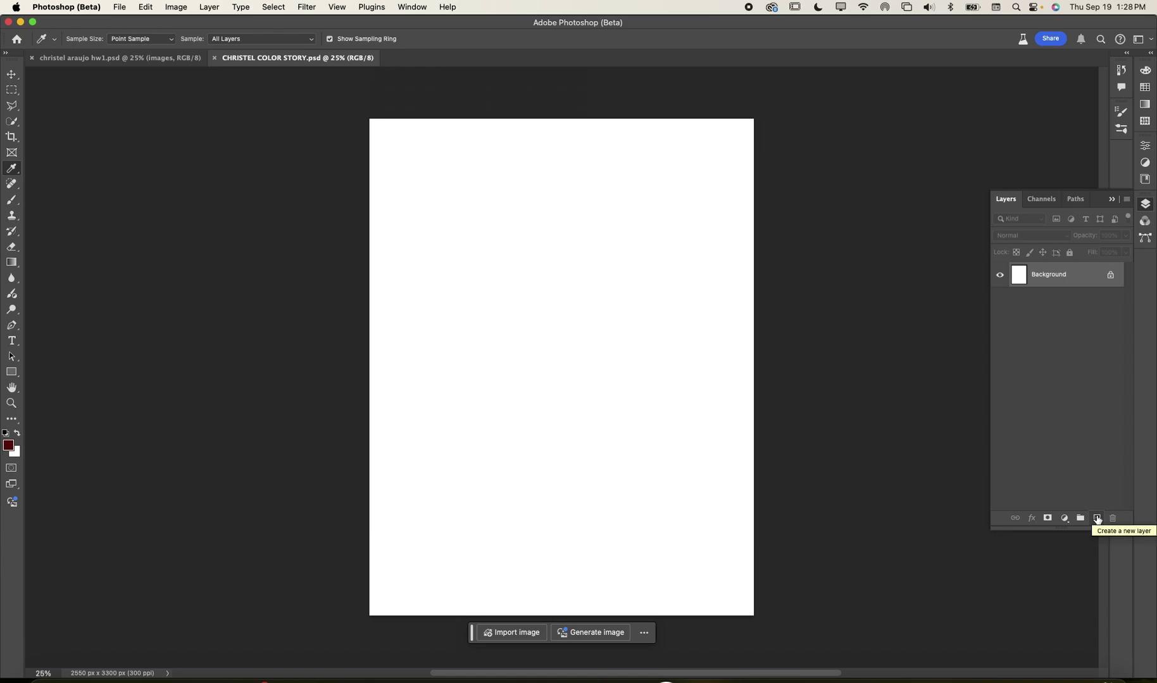
click(1097, 520)
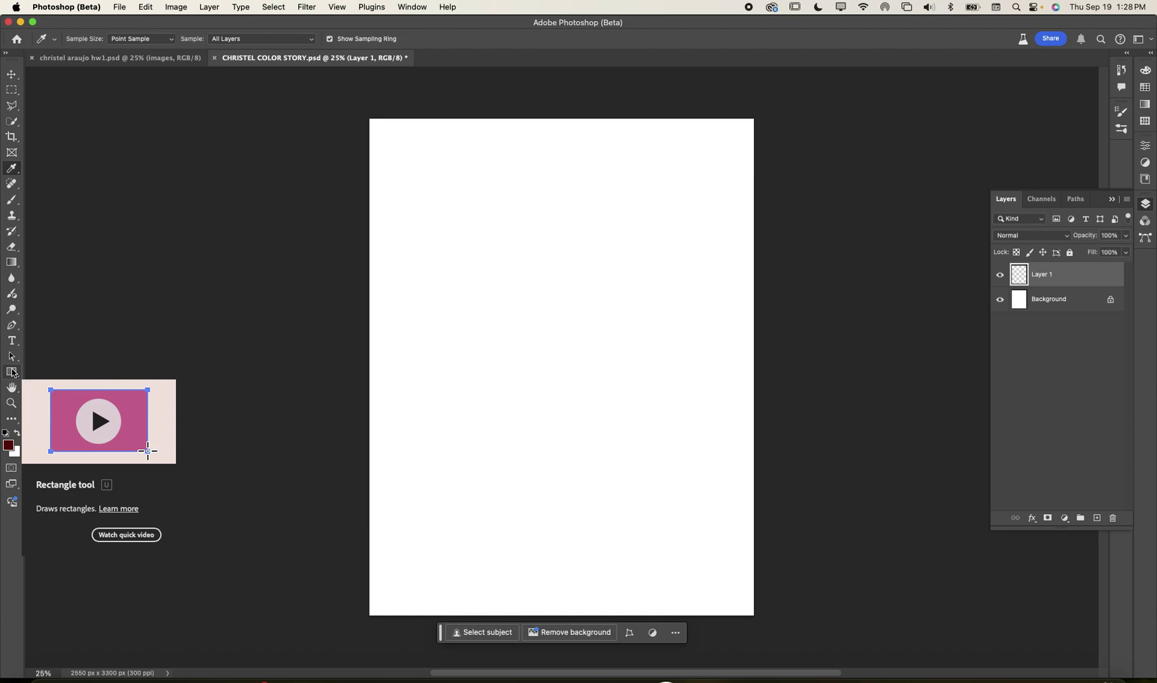
Draw a dark red 578 × 578 px square, Rectangle 1, near the top of the page
click(12, 372)
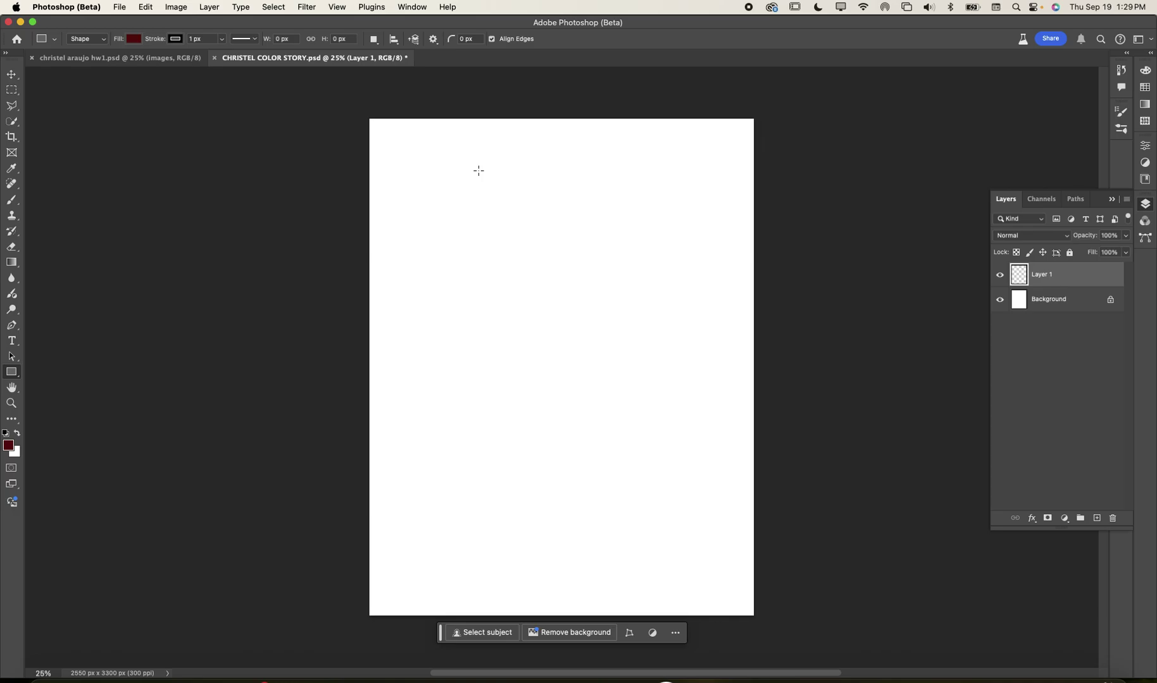
drag(474, 150, 572, 235)
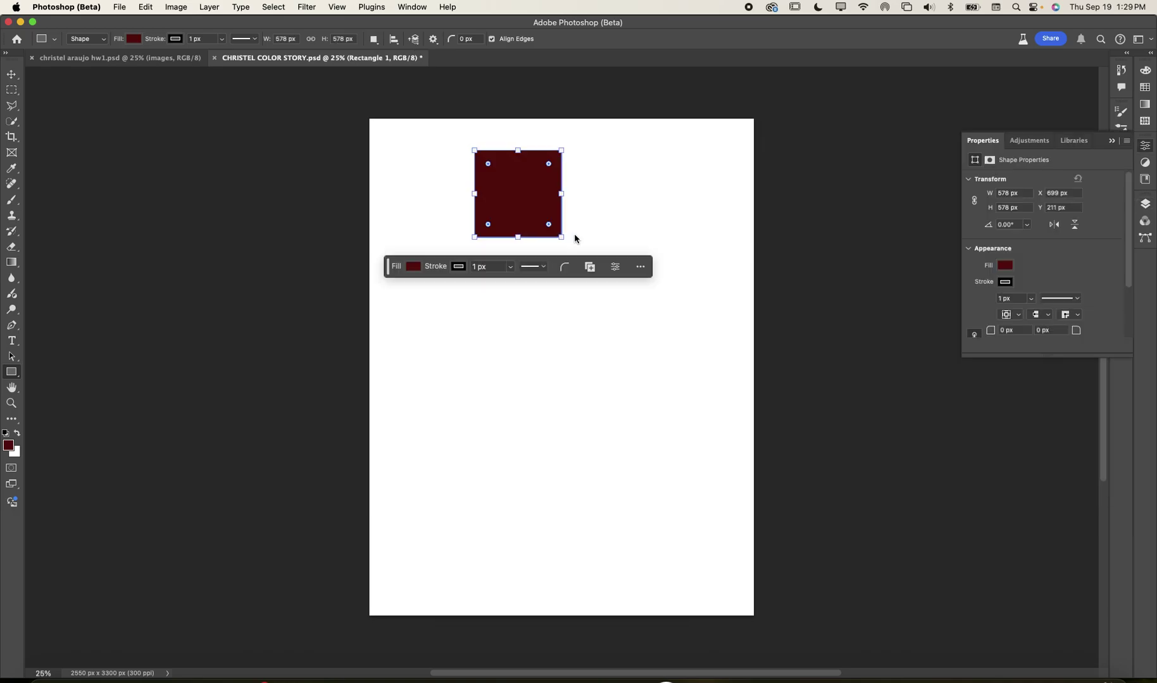
click(13, 75)
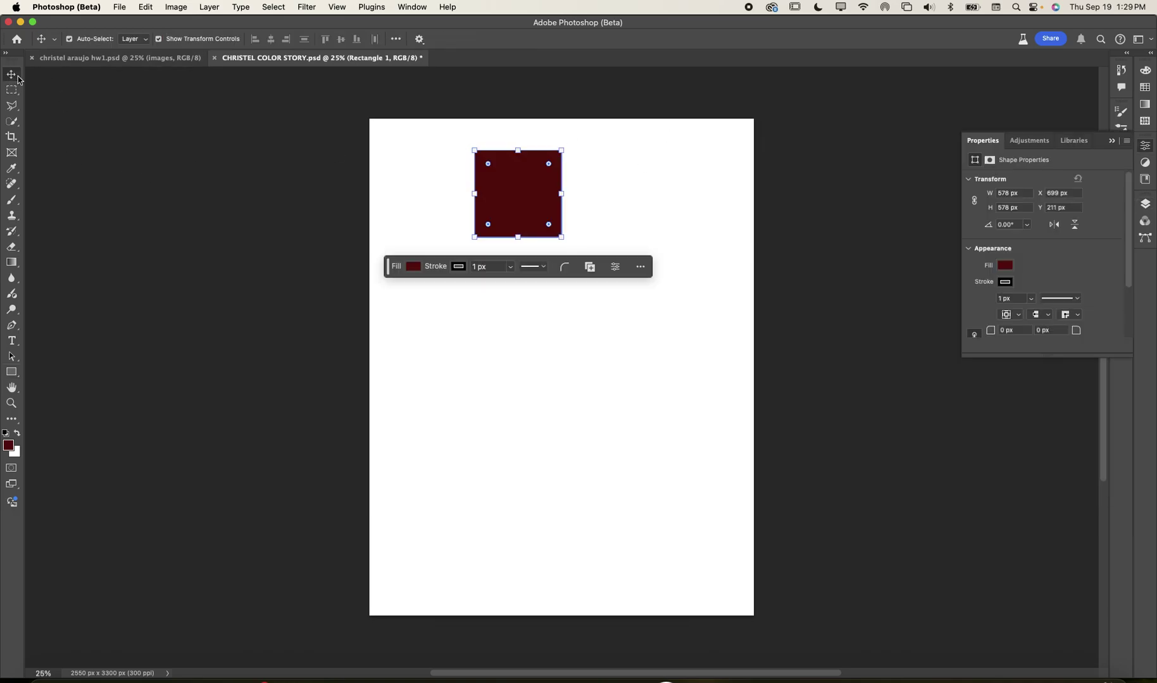
click(275, 157)
Alt-drag a duplicate of the square, Rectangle 1 copy, directly below the original
click(502, 180)
click(1145, 205)
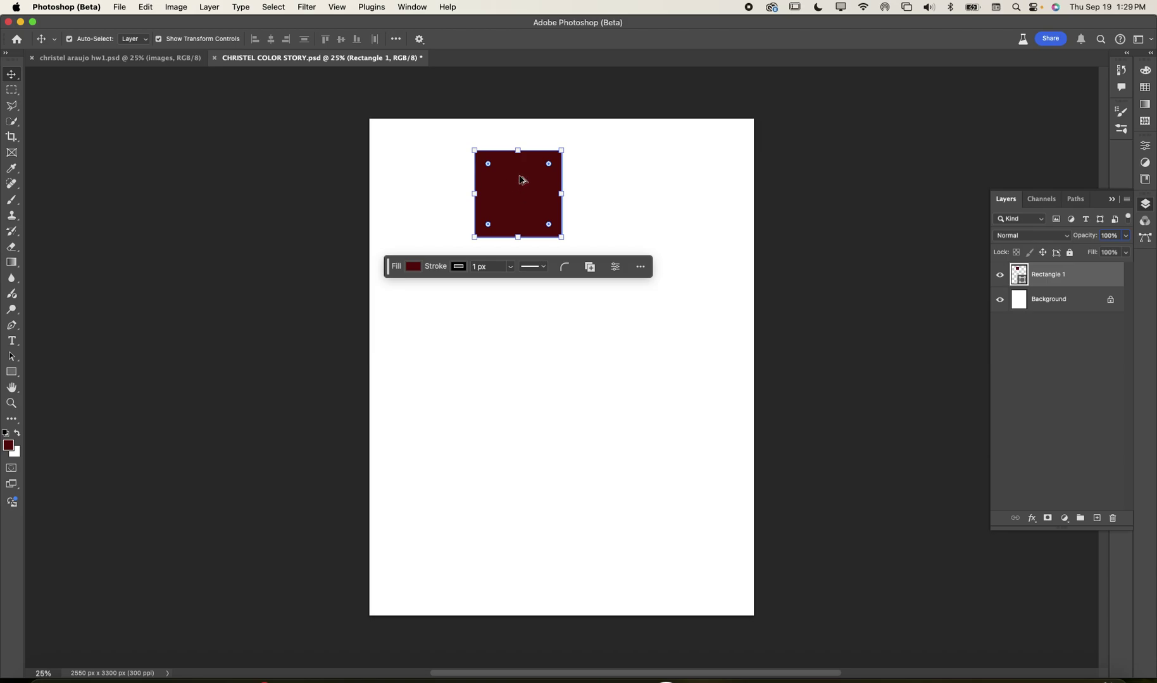
drag(521, 180, 509, 287)
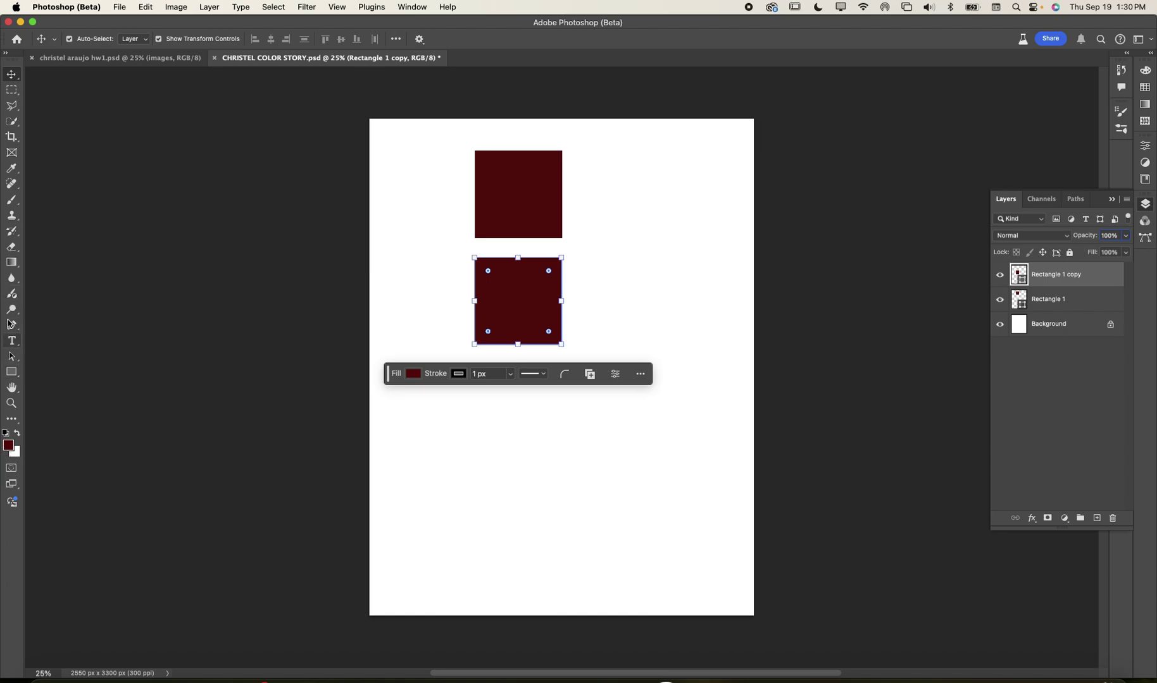
Sample a new colour from the mood board with the Eyedropper
click(126, 56)
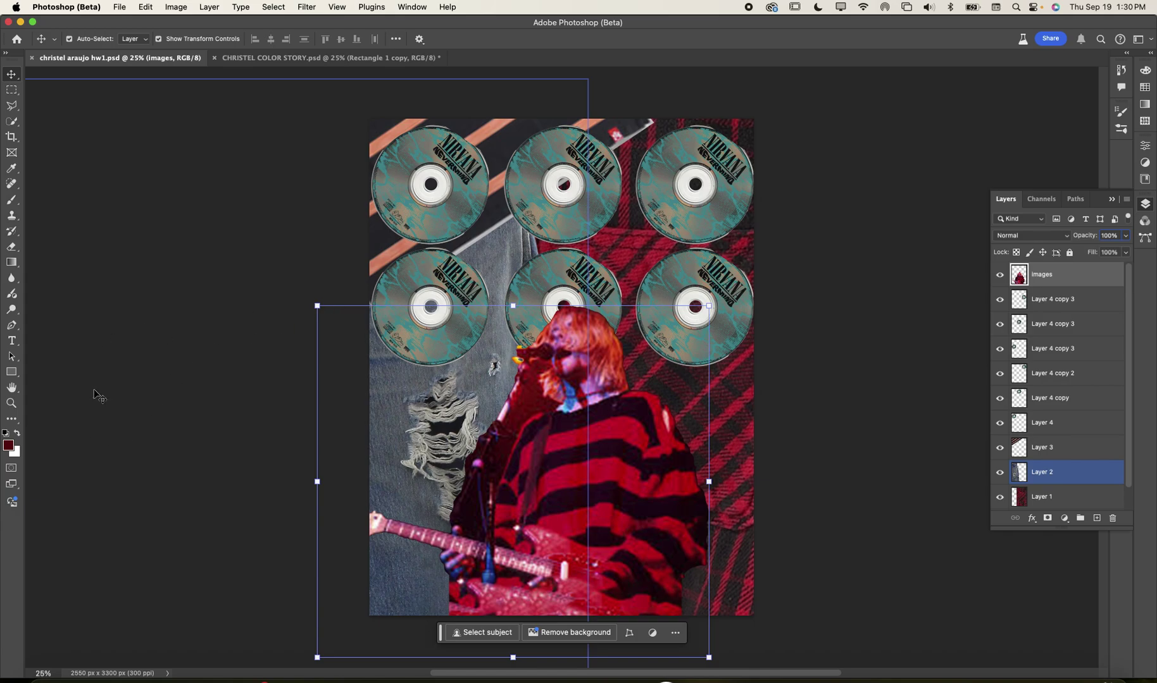
key(alt+bracketright)
key(alt+bracketright)
key(alt+bracketleft)
key(alt+bracketleft)
key(i)
click(580, 406)
Fill the lower square, Rectangle 1 copy, with the recently used dark purple-black swatch
click(338, 59)
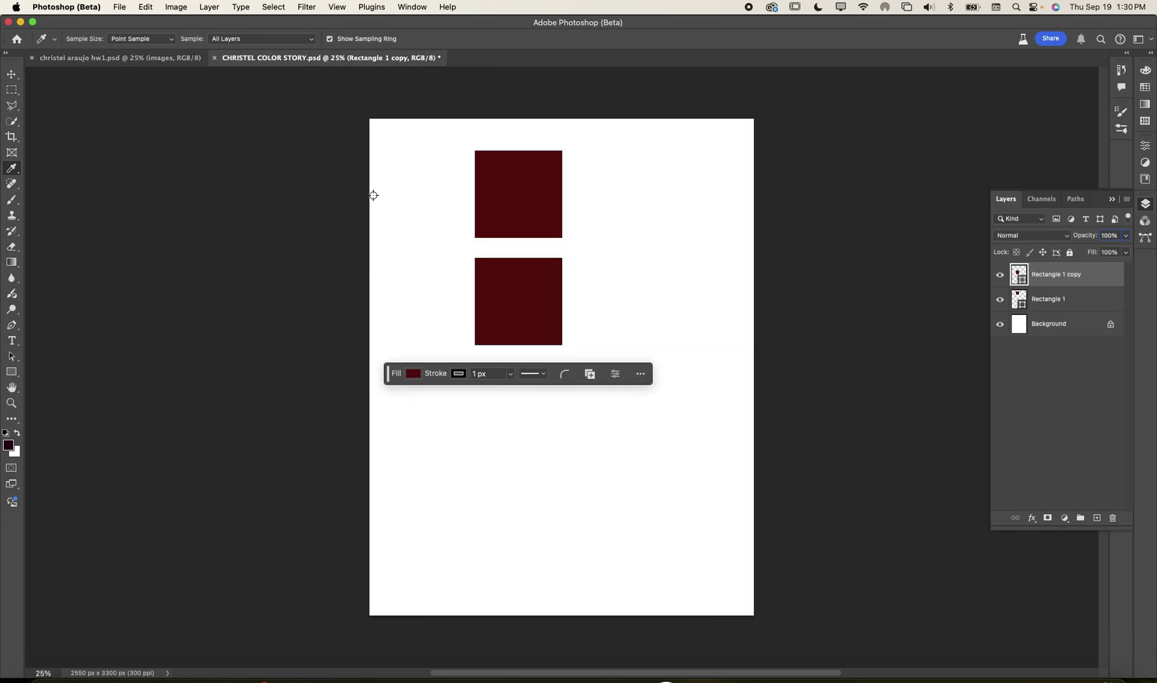
click(10, 76)
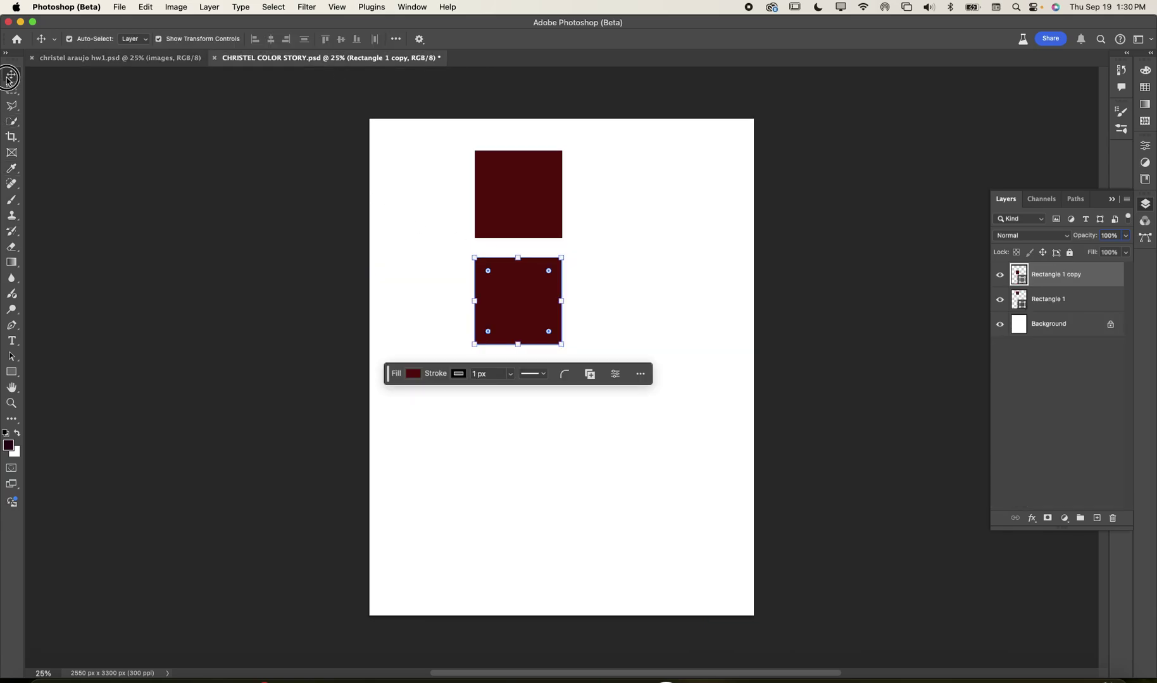
click(517, 277)
click(530, 277)
click(414, 374)
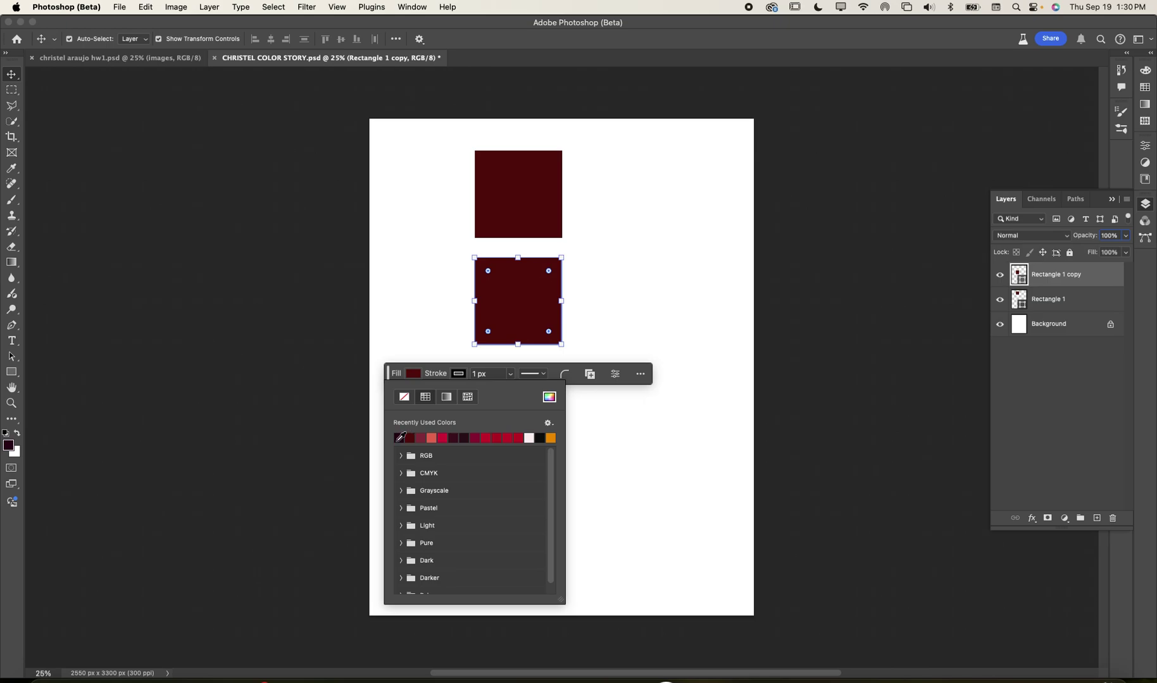
click(400, 437)
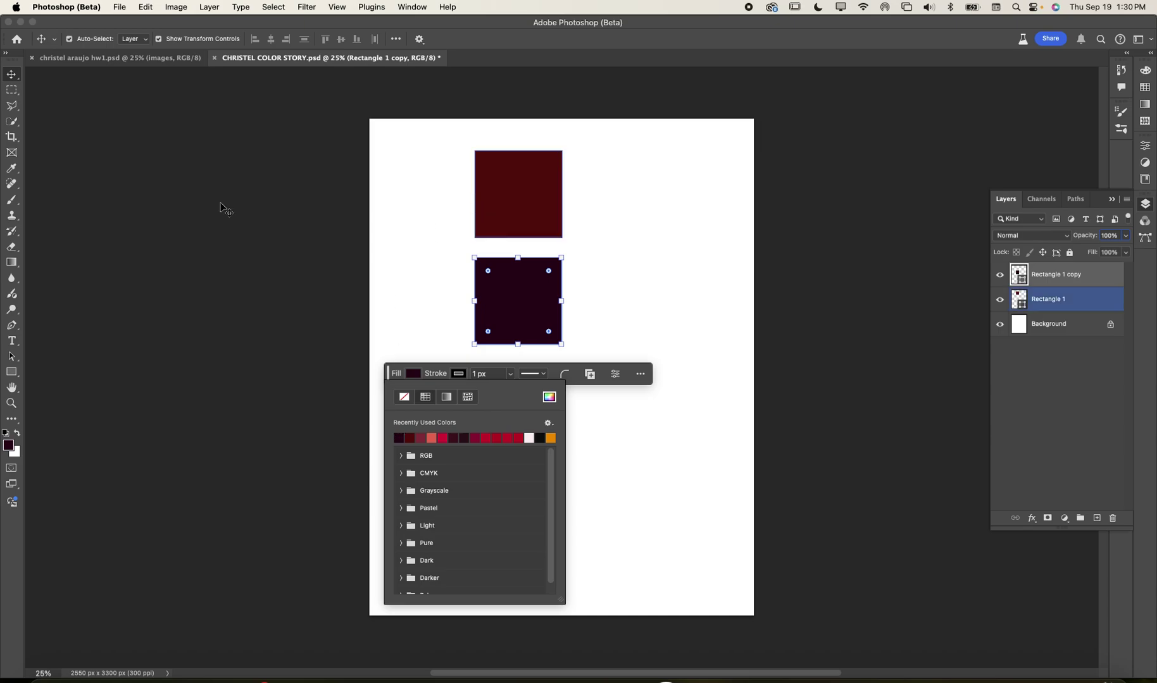
click(11, 74)
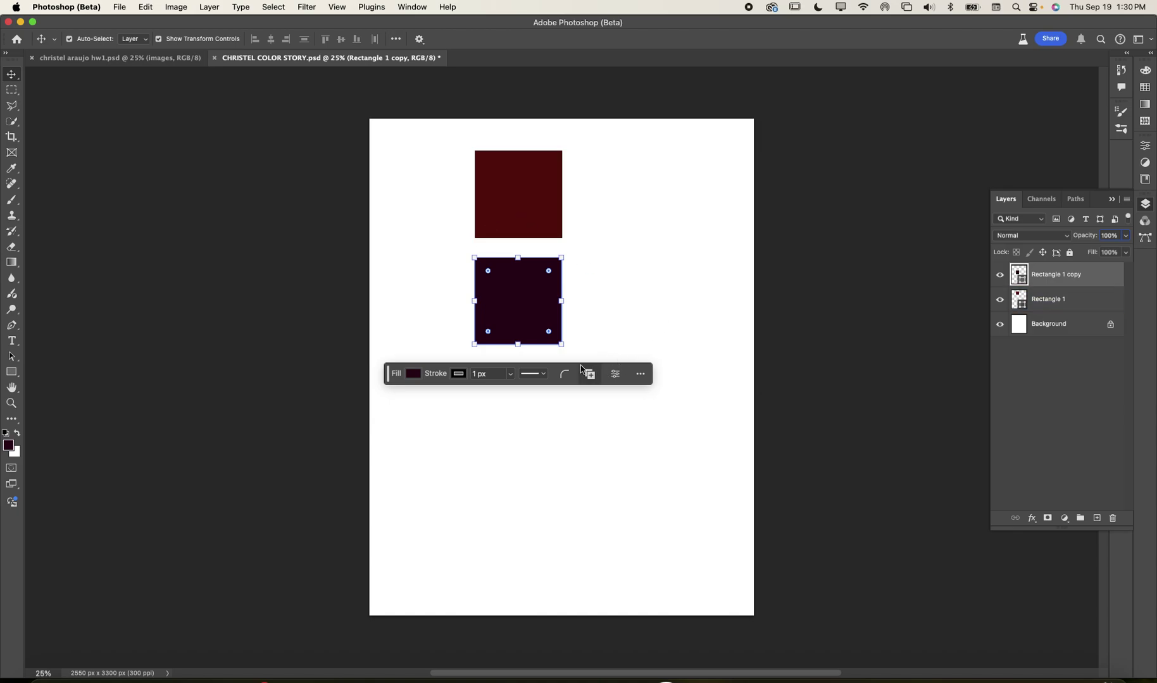
Try copying the lower square, then undo it, keeping the darker fill applied
click(540, 311)
drag(519, 301, 521, 406)
key(super+z)
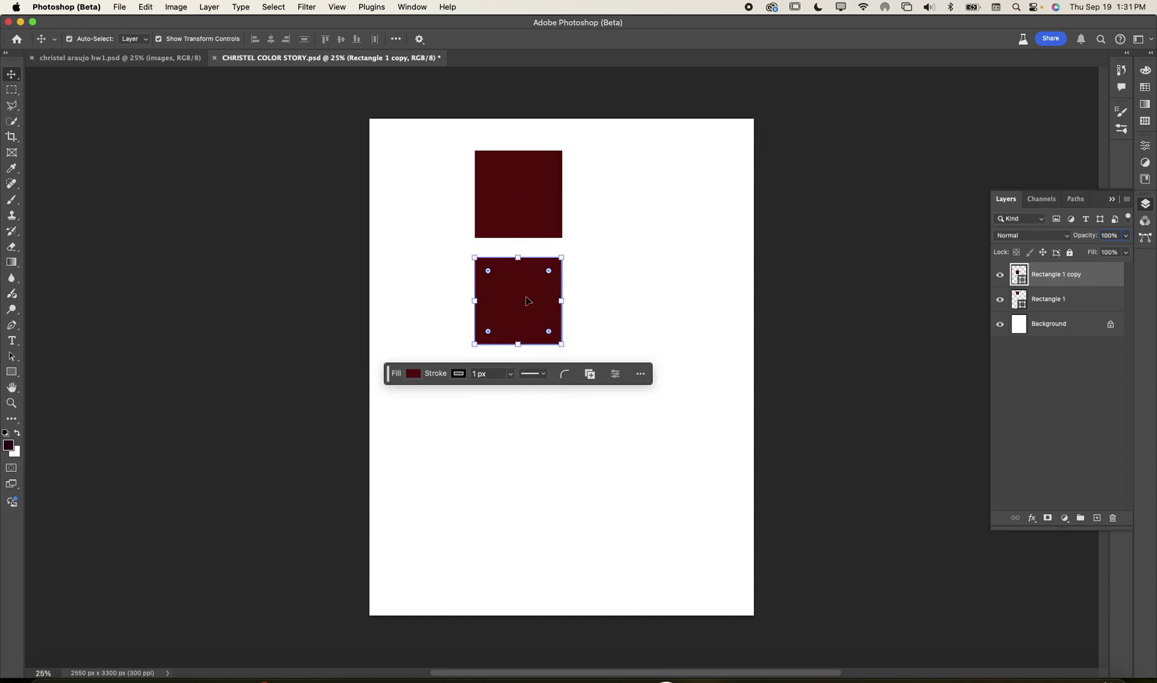
key(super+z)
key(super+shift+z)
key(super+shift+z)
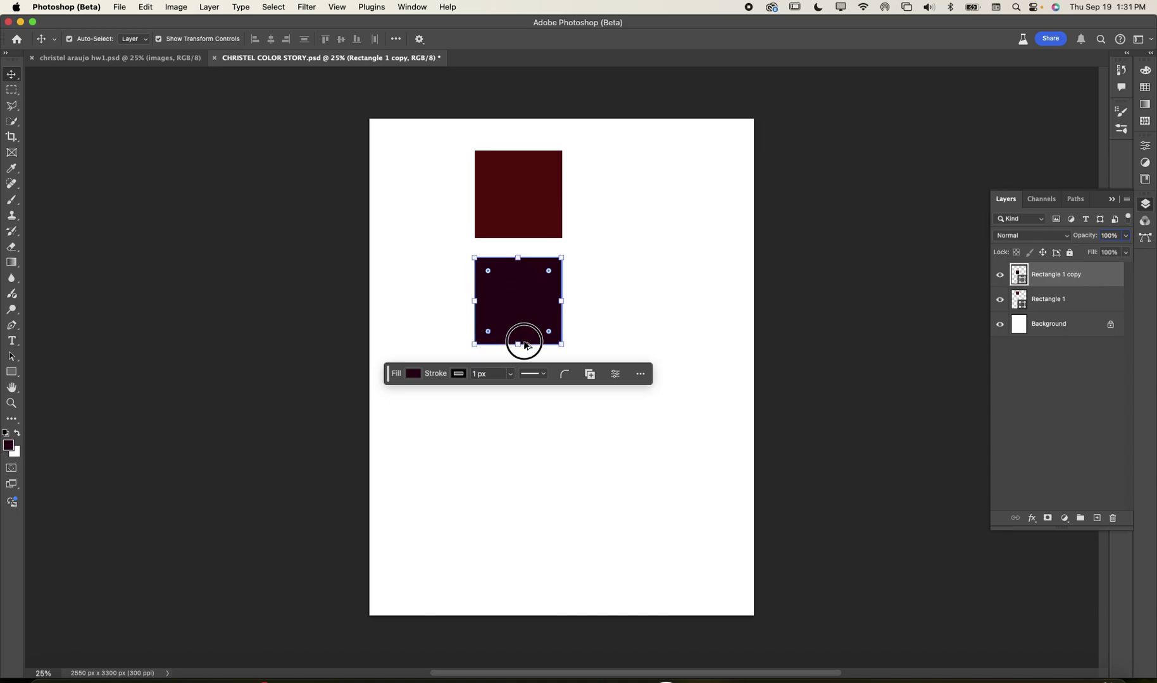
Alt-drag the dark square downward to create a third swatch, Rectangle 1 copy 2
drag(525, 317, 530, 405)
key(Escape)
mouse_move(523, 279)
mouse_down()
mouse_move(526, 395)
mouse_move(525, 383)
mouse_up()
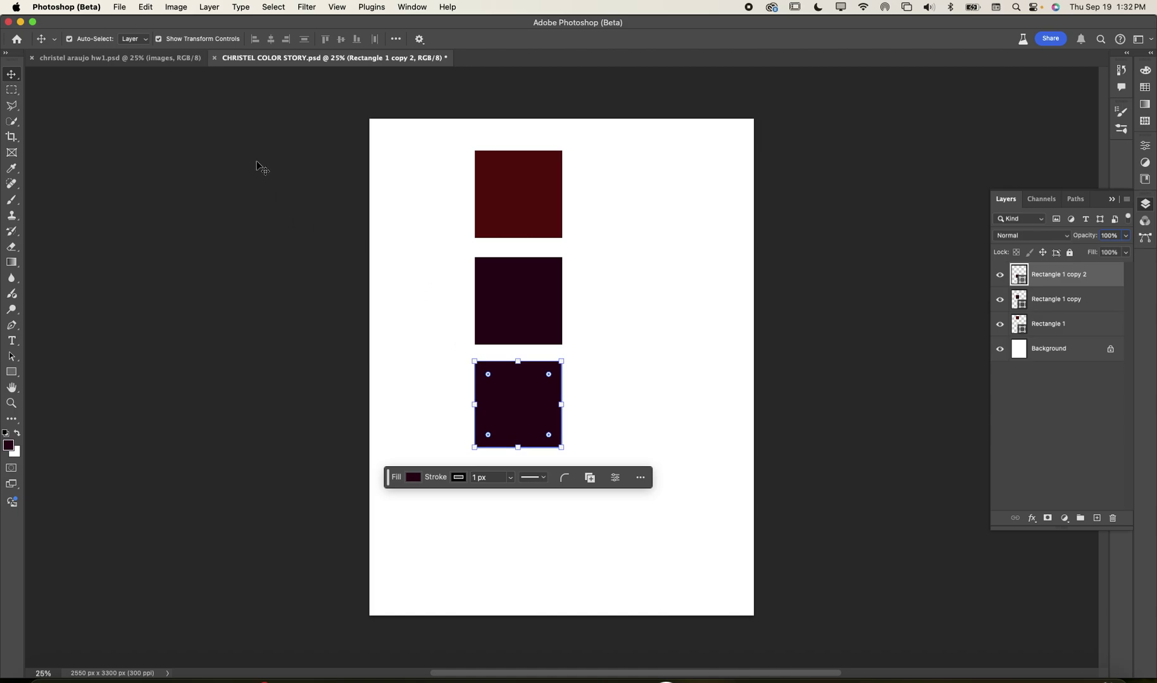
click(173, 10)
mouse_move(211, 7)
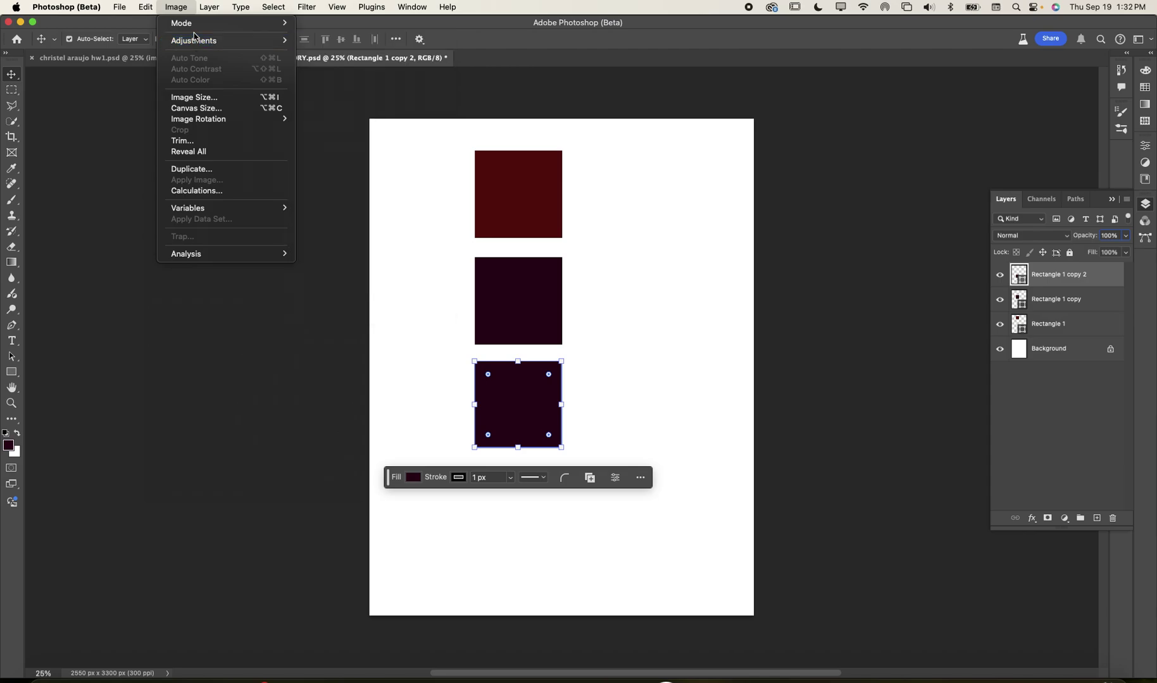
mouse_move(197, 41)
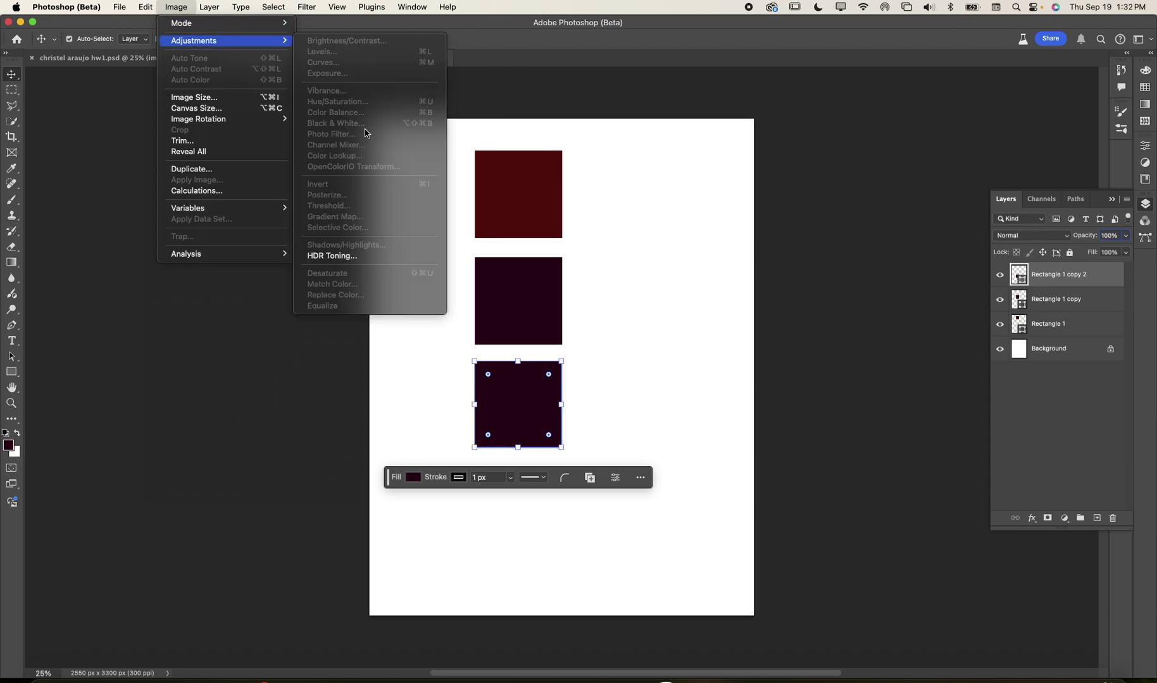
click(1079, 286)
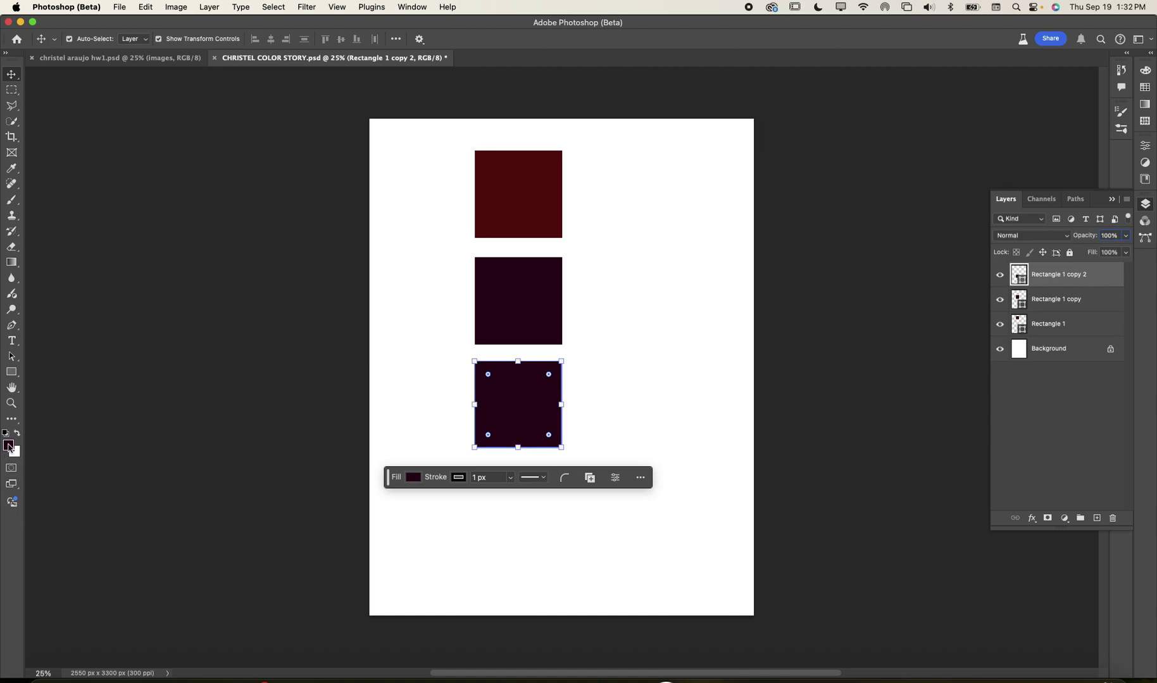
Browse the Pastel, Grayscale and CMYK swatch folders in the bottom square's fill picker
click(413, 478)
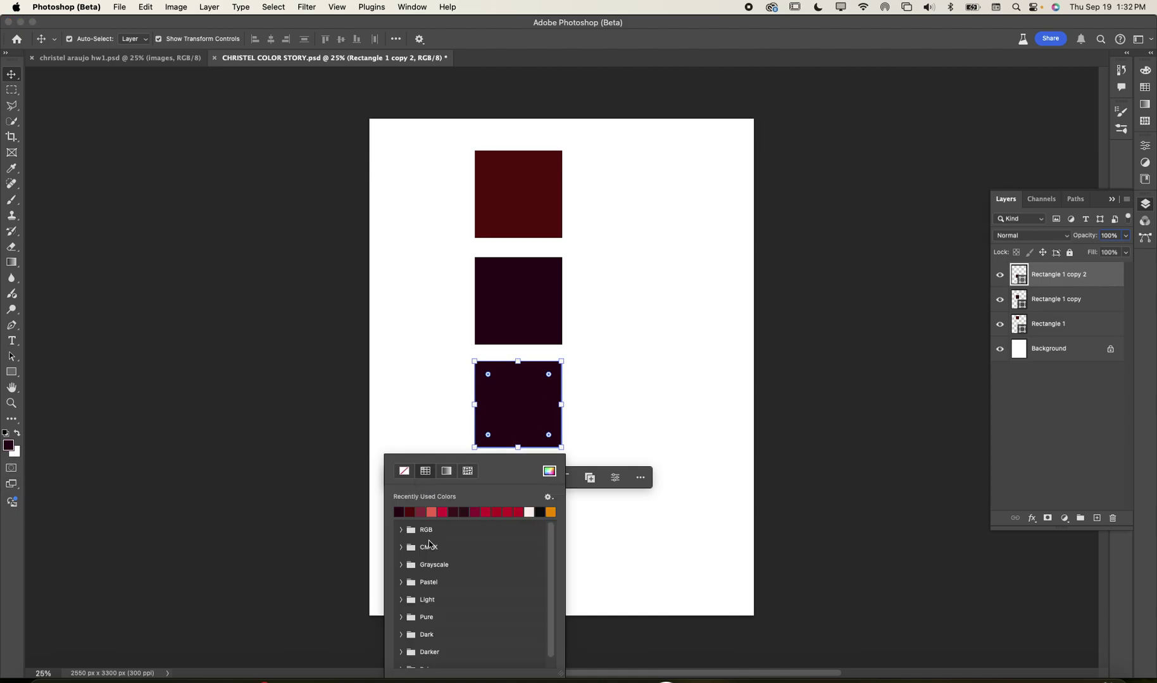
scroll(481, 551, down, 1)
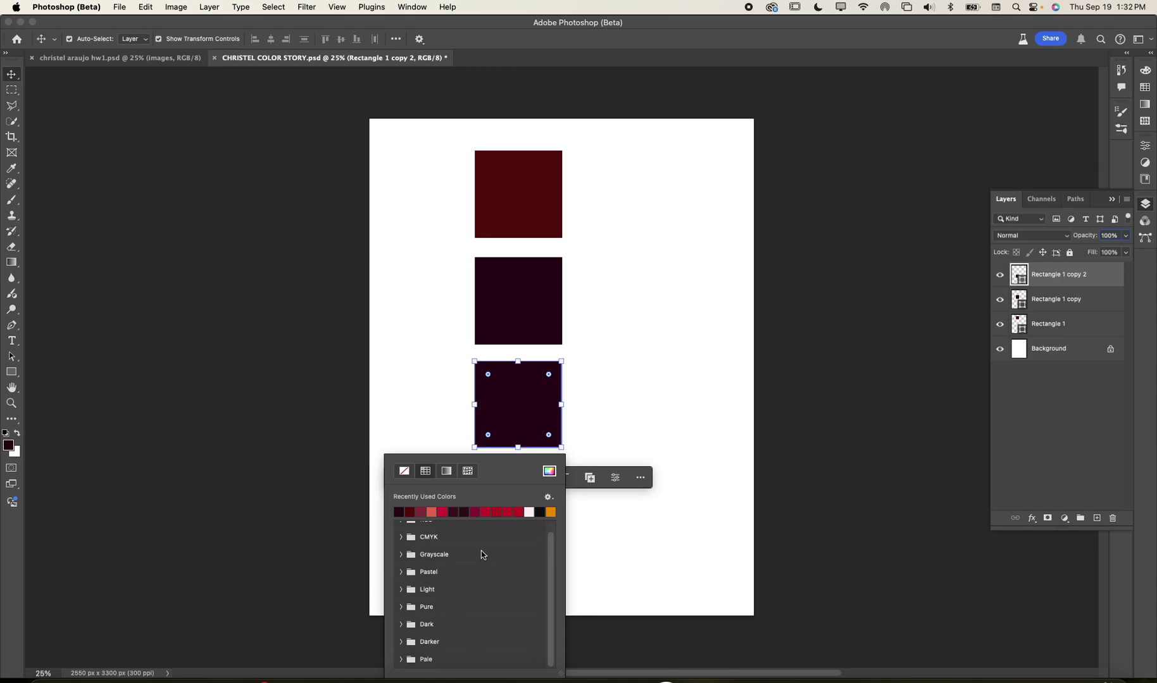
click(401, 572)
click(401, 555)
click(402, 541)
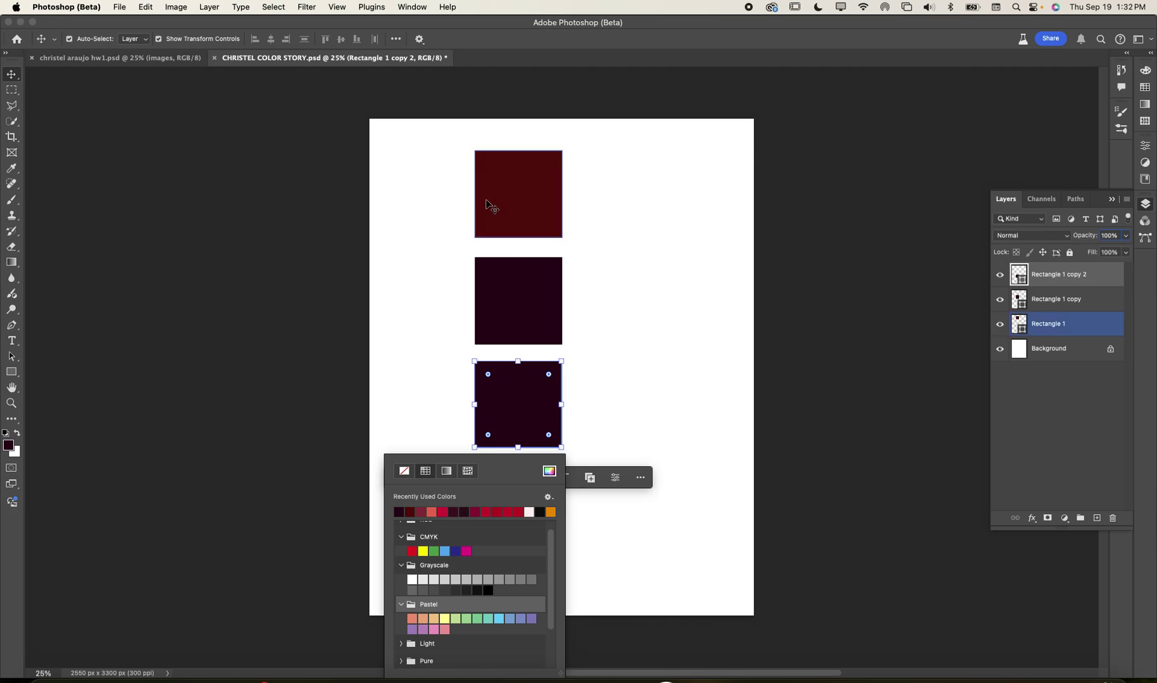
Reselect the bottom square, Rectangle 1 copy 2, and delete it
click(774, 326)
click(532, 401)
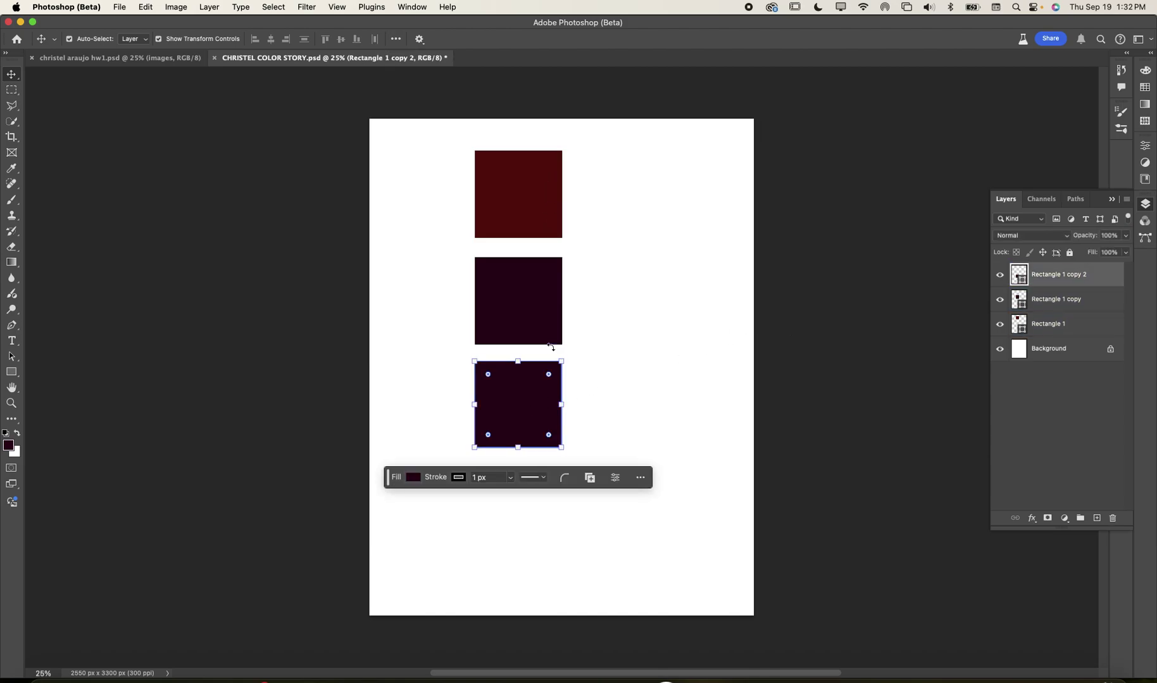
key(BackSpace)
Deselect the middle square and add a new empty layer above the squares
click(772, 109)
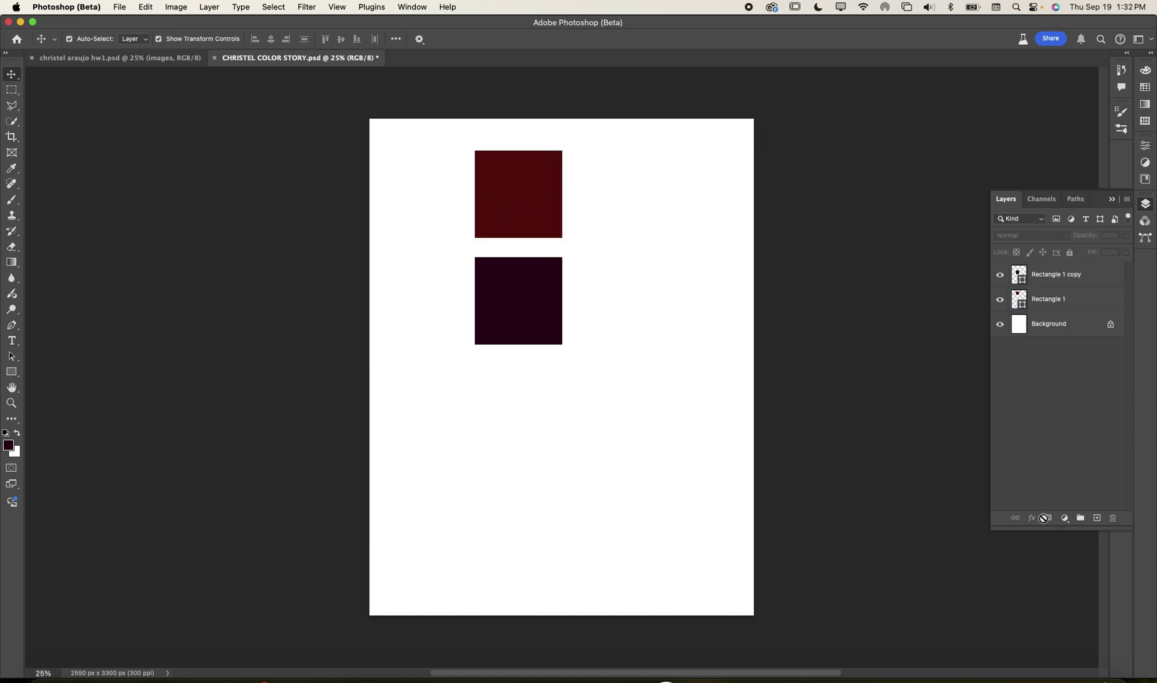
click(1096, 519)
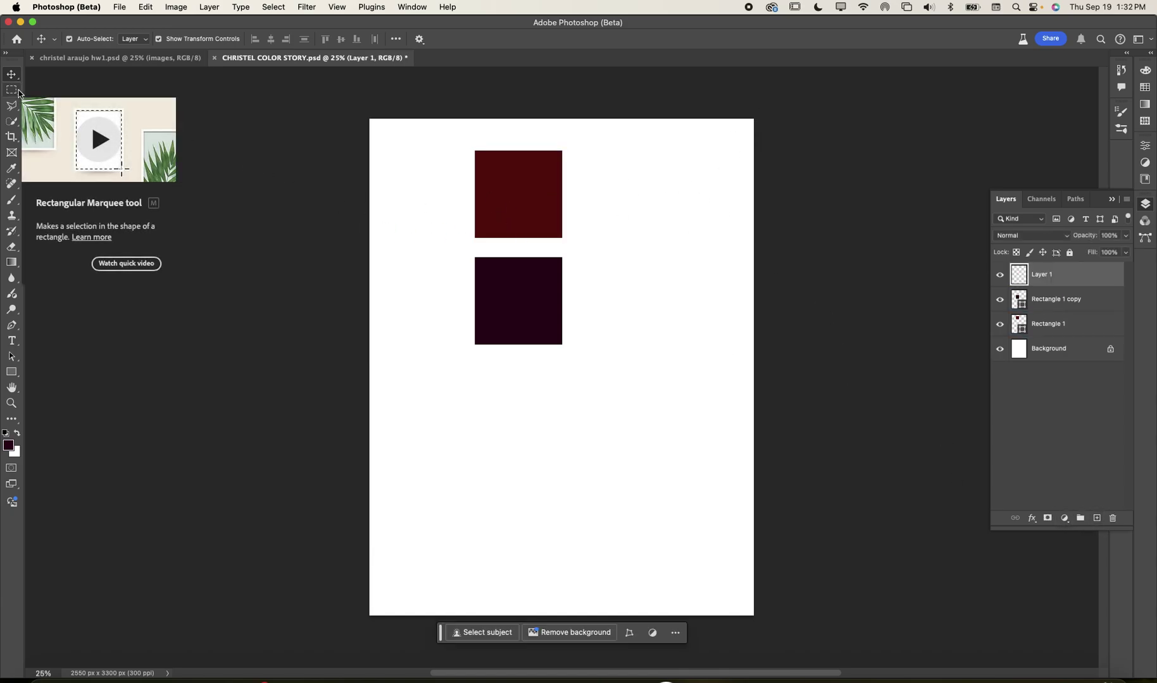
drag(18, 93, 40, 105)
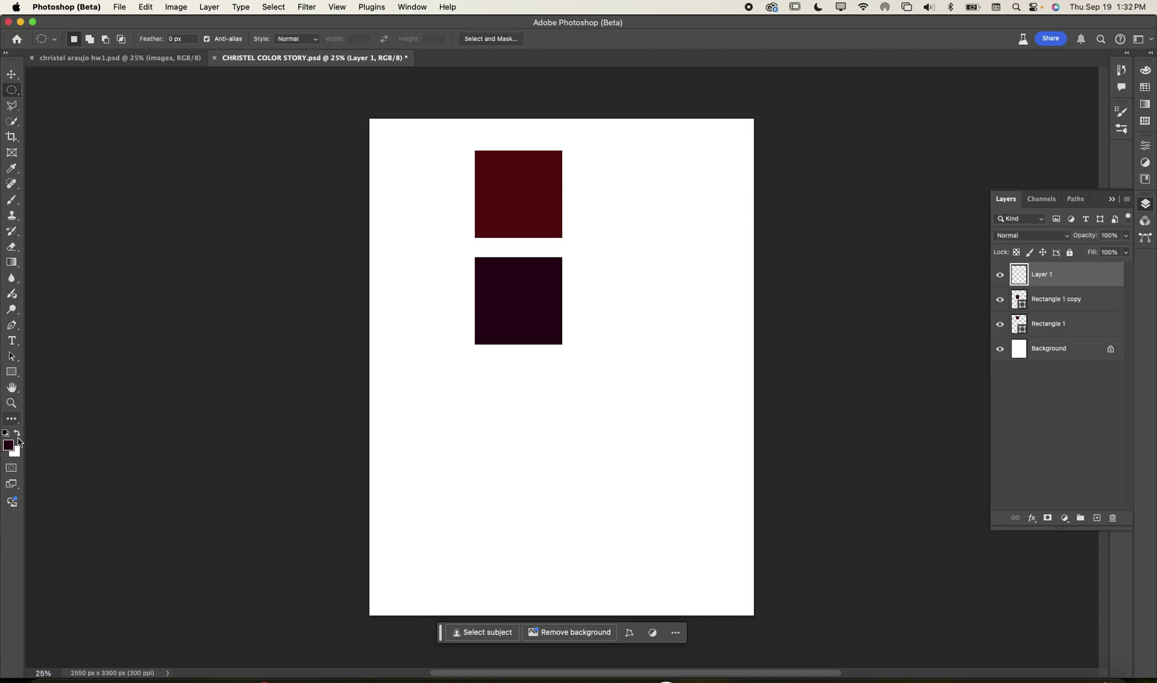
Draw a tiger custom shape near the page's top right, then undo it
drag(13, 373, 54, 428)
drag(612, 158, 726, 251)
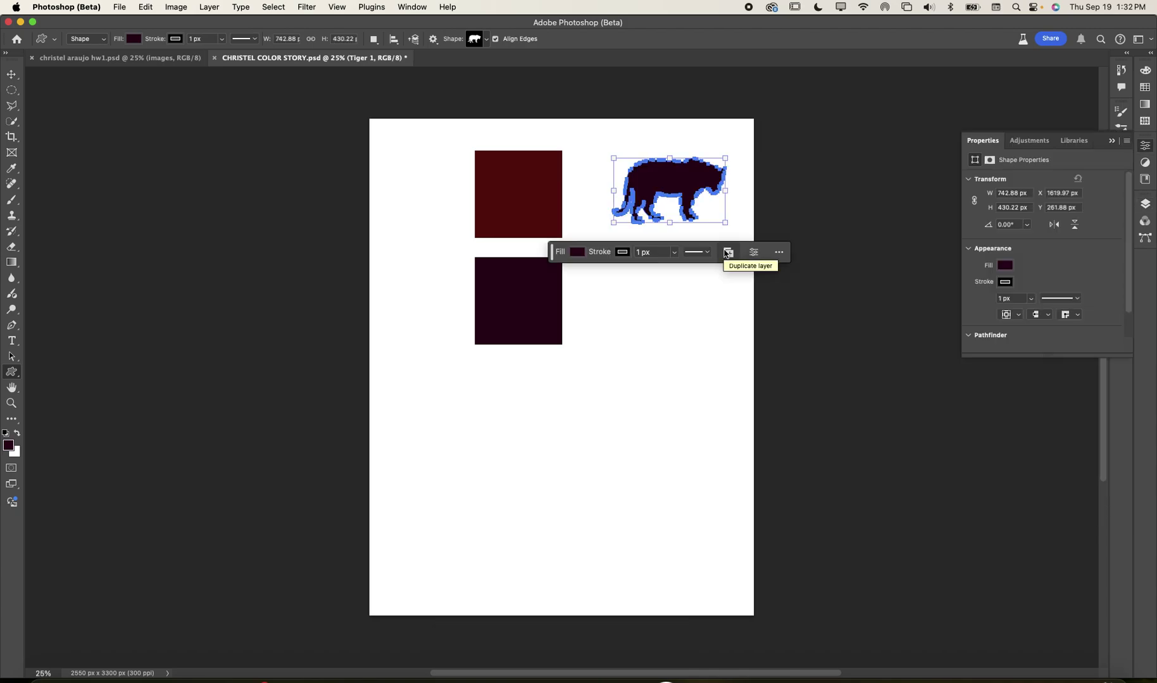
key(ctrl+z)
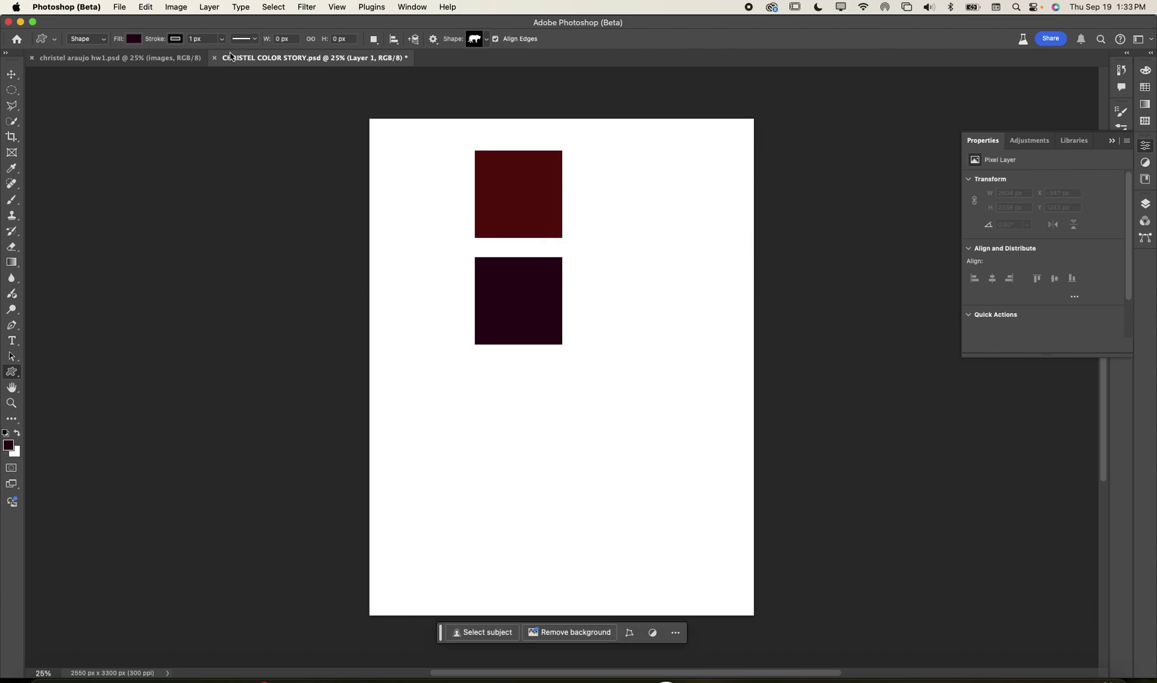
Check the mood board document, selecting the top-left CD in the collage
click(158, 57)
click(12, 74)
click(415, 189)
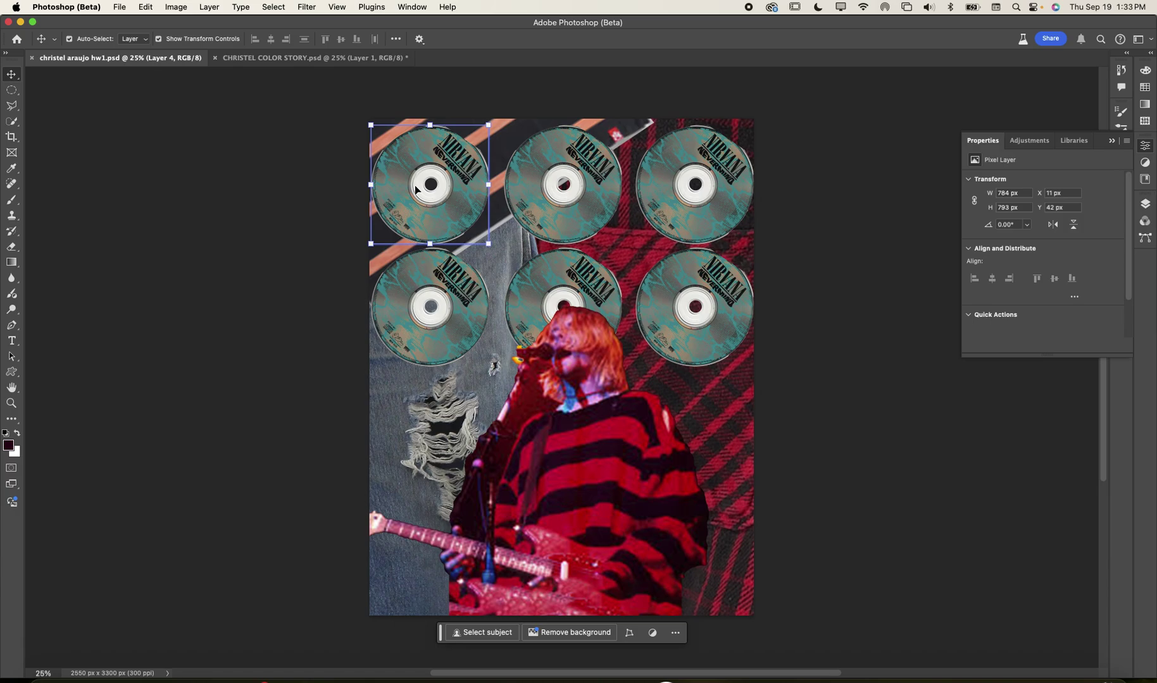
Shift the maroon and dark plum squares together about 492 px left, then deselect
click(315, 58)
click(508, 183)
shift+click(538, 328)
drag(498, 181, 455, 180)
click(305, 219)
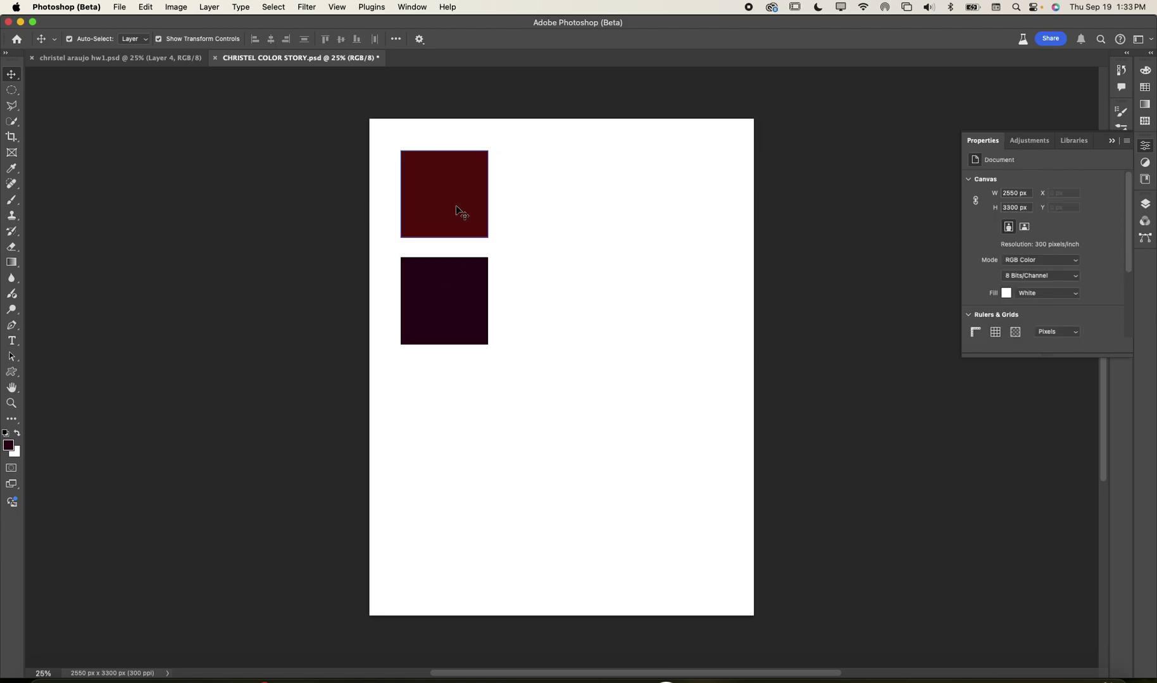
Mark an elliptical selection right of the red square and make Layer 1 active
drag(16, 95, 76, 96)
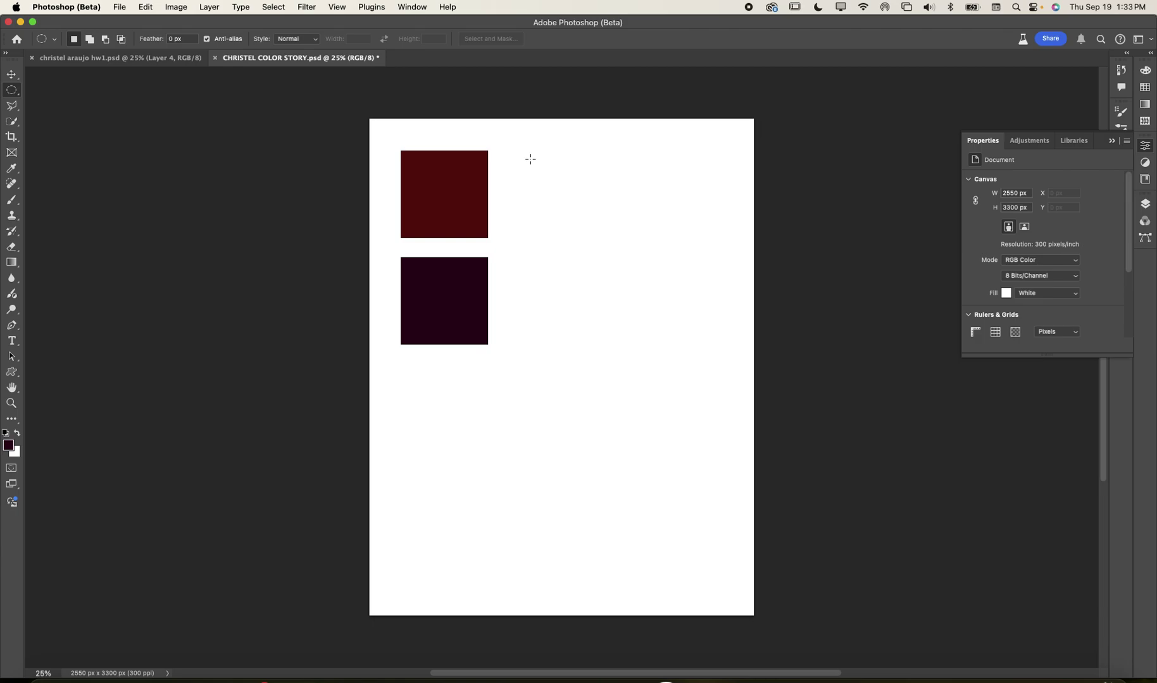
drag(530, 159, 649, 256)
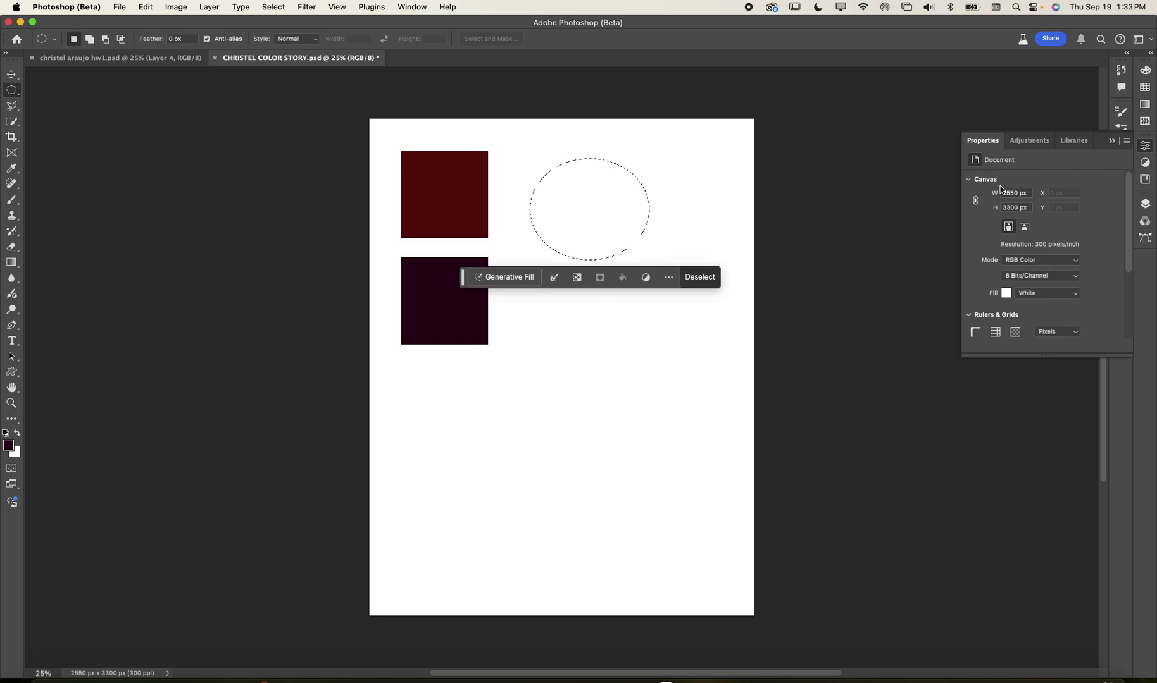
click(1147, 211)
click(1085, 273)
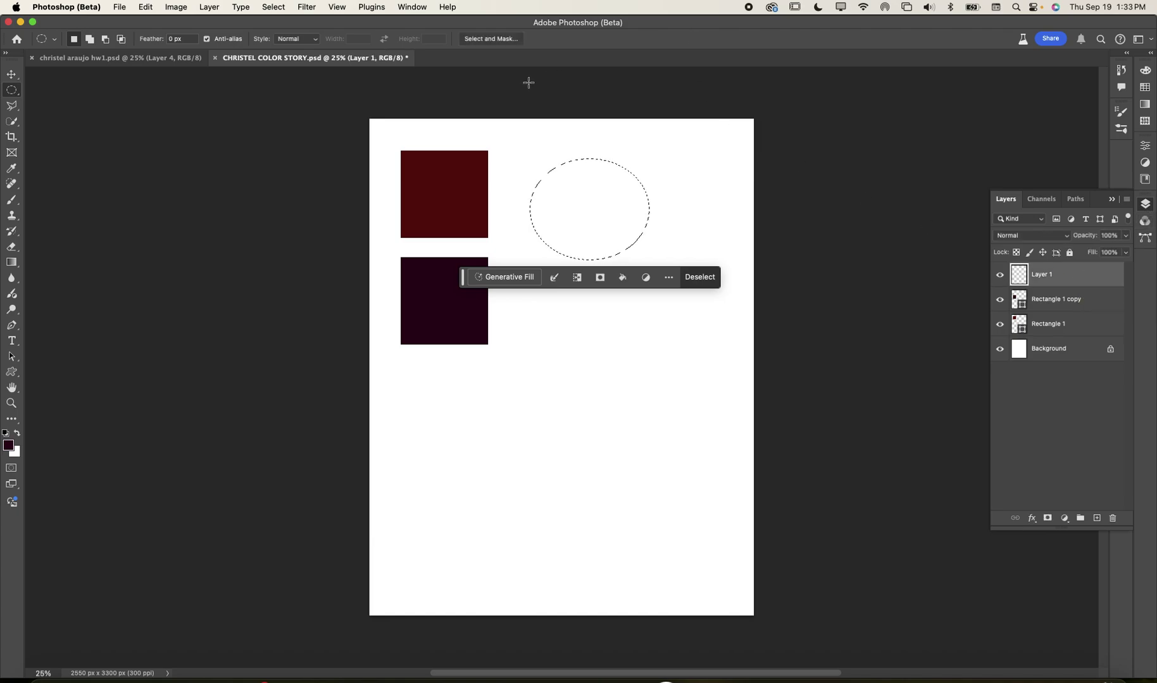
Fill the elliptical selection with the foreground colour using the Fill dialog
key(shift)
key(shift+BackSpace)
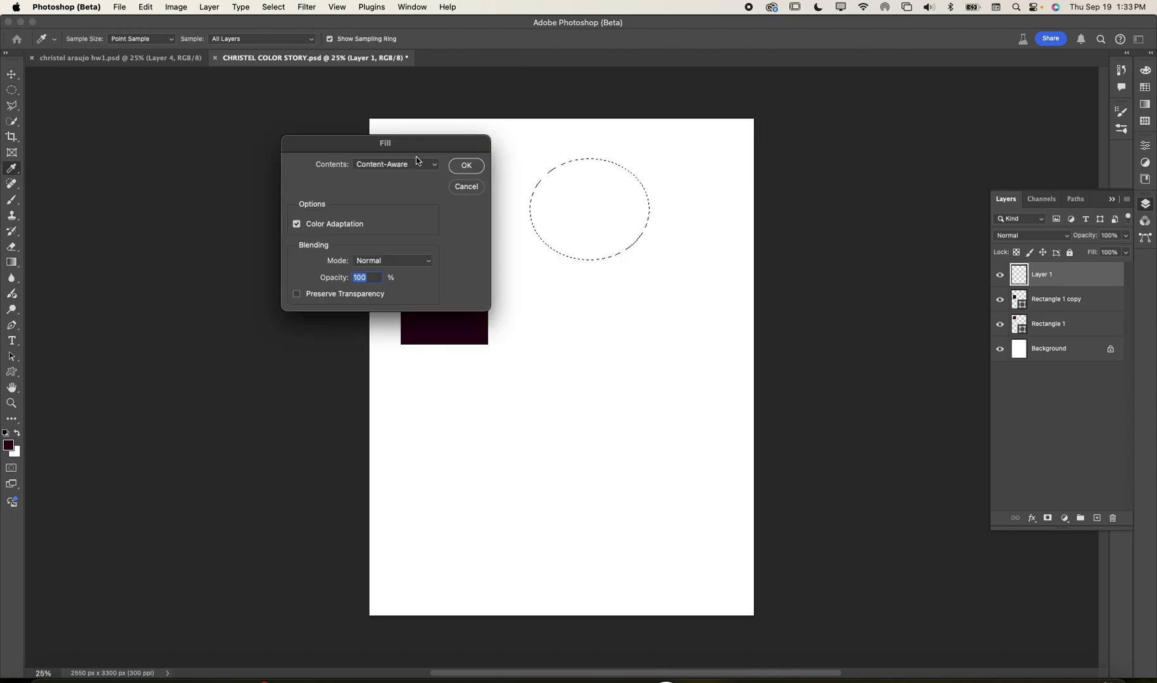
click(416, 165)
click(417, 118)
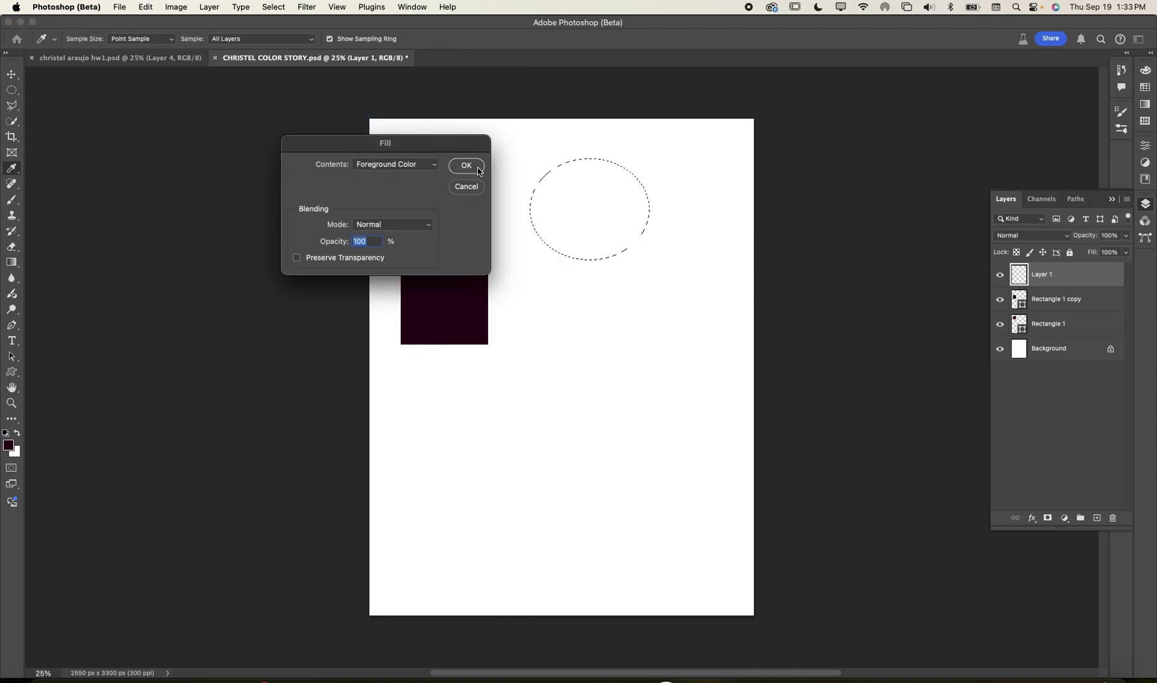
click(477, 167)
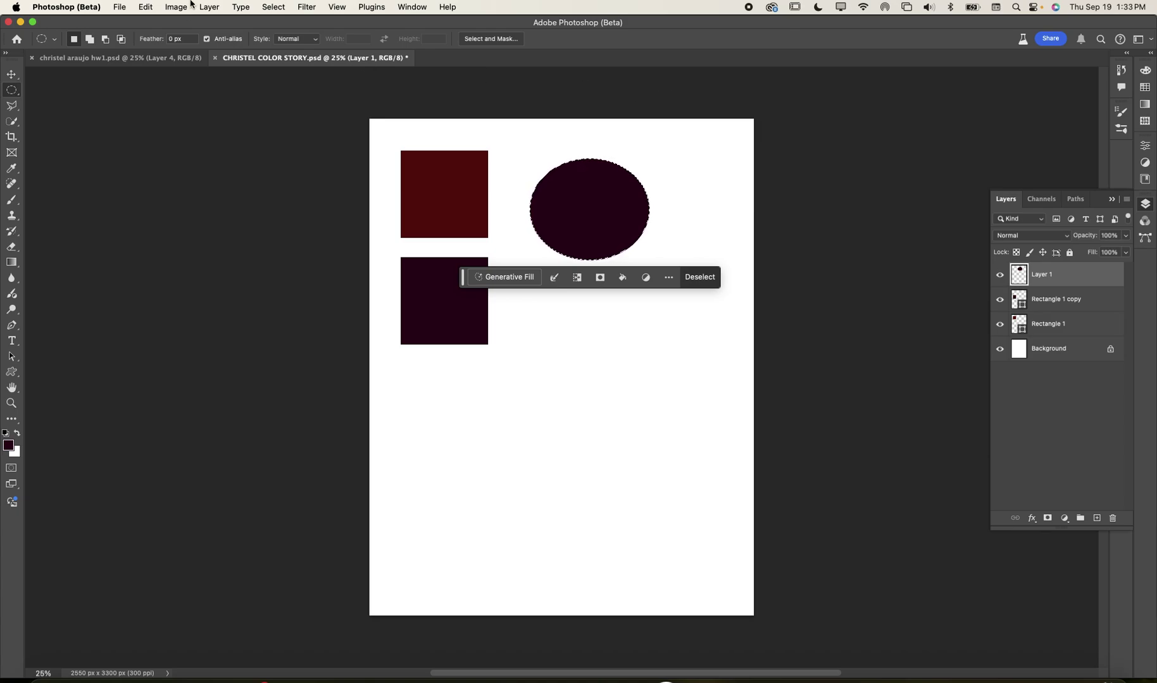
Undo the fill and refill the ellipse with dark purple via Edit > Fill
key(super+z)
click(146, 7)
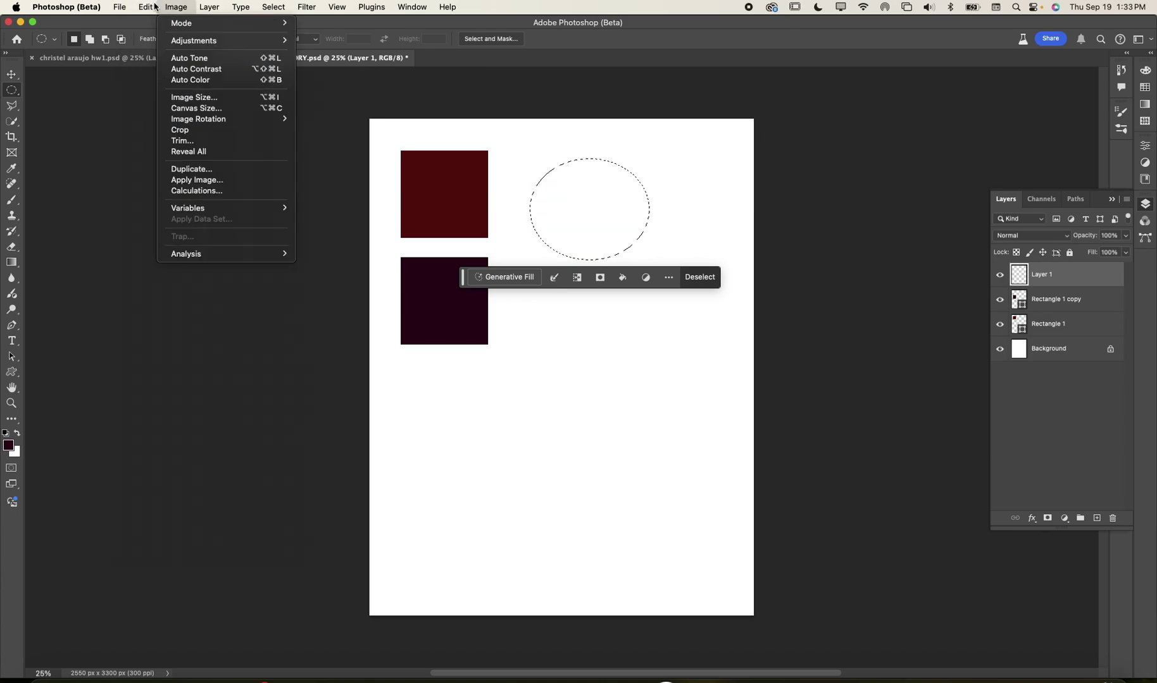
click(163, 193)
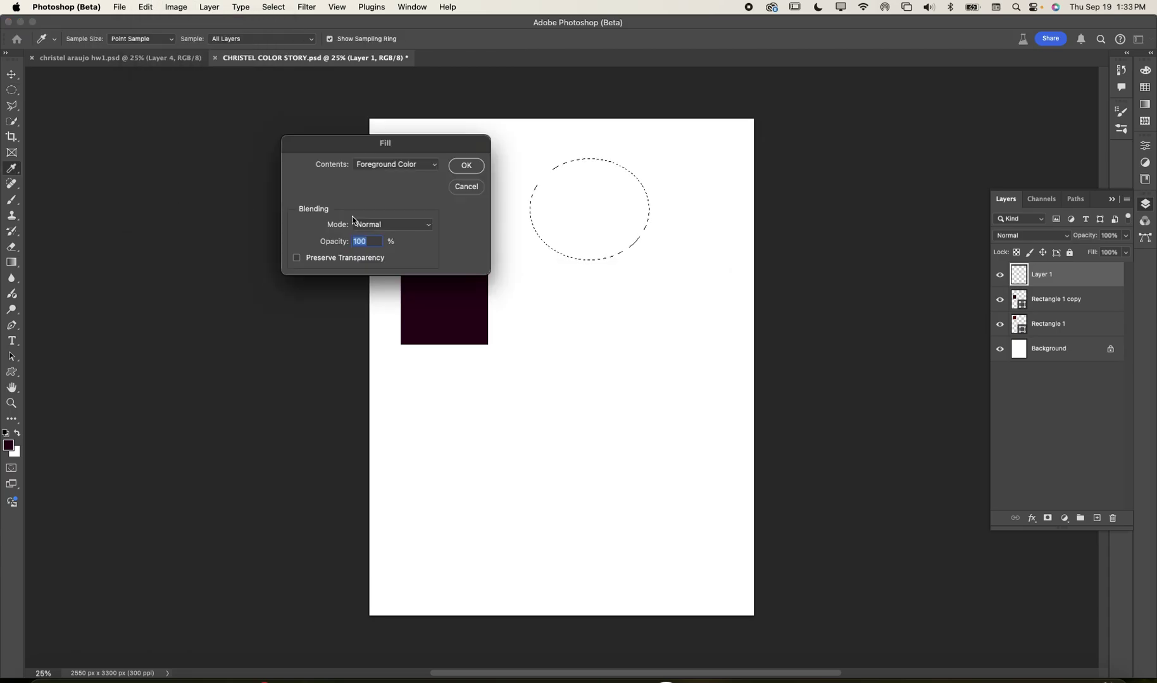
click(480, 166)
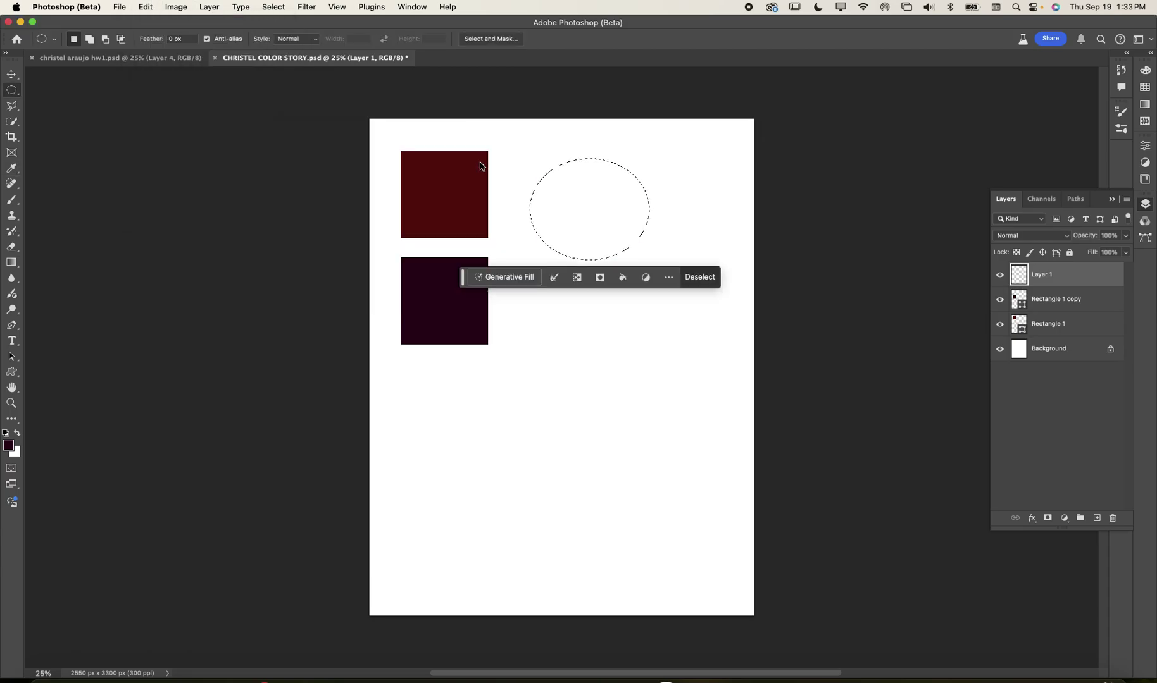
click(18, 75)
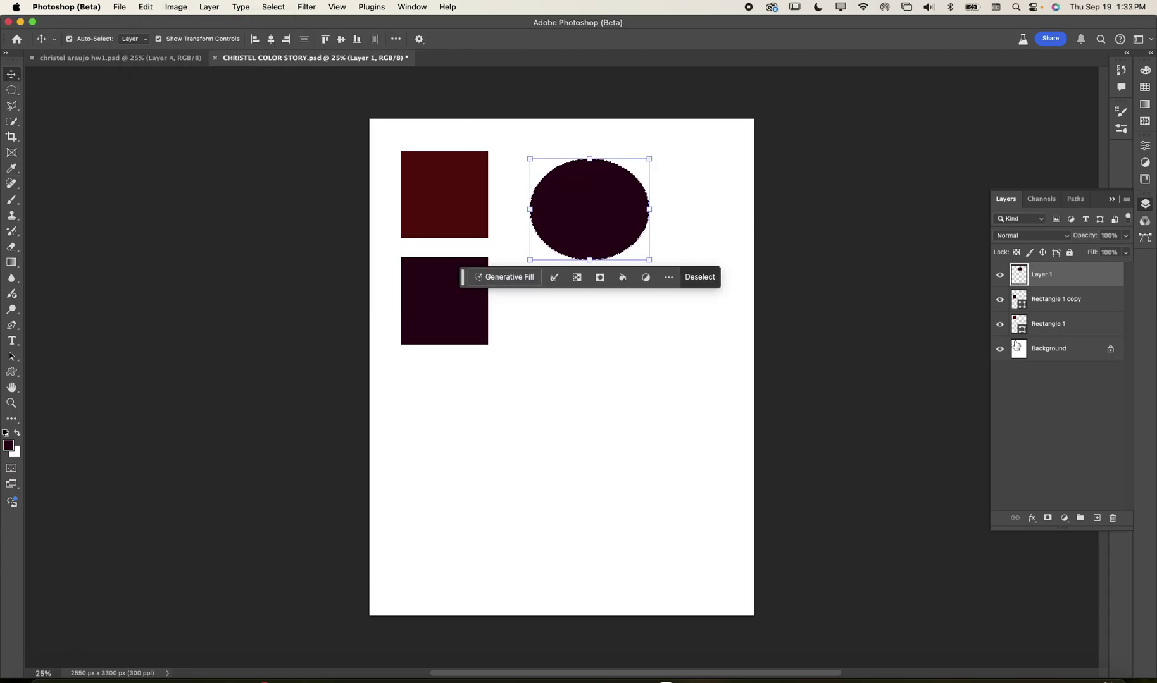
Click through the Rectangle 1 layers, ending with no layer selected
click(1030, 309)
click(1027, 325)
super+click(1026, 329)
super+click(1026, 329)
super+click(1026, 329)
Duplicate the ellipse below the original and shift the copy's hue to -43
drag(604, 219, 617, 325)
key(super+u)
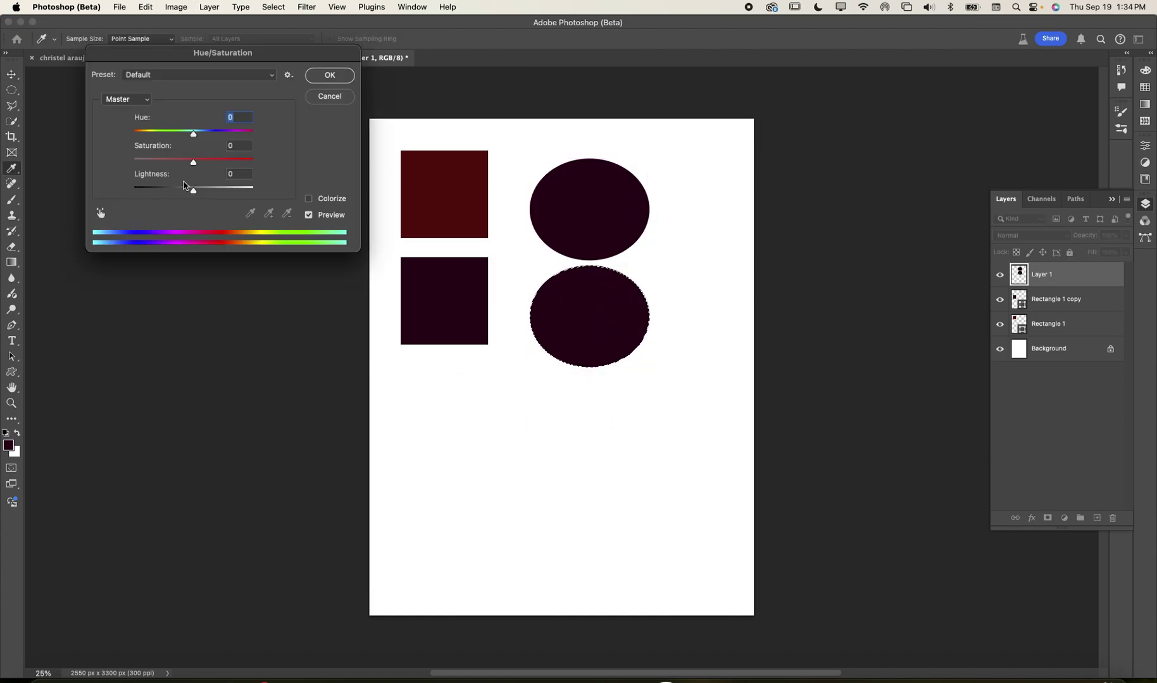
mouse_move(192, 131)
mouse_down()
mouse_move(172, 134)
mouse_move(257, 137)
mouse_move(160, 134)
mouse_move(251, 134)
mouse_move(202, 140)
mouse_up()
click(330, 75)
key(v)
click(464, 220)
Try a muted rose fill on the lower square, then undo it
click(458, 306)
click(548, 323)
click(460, 335)
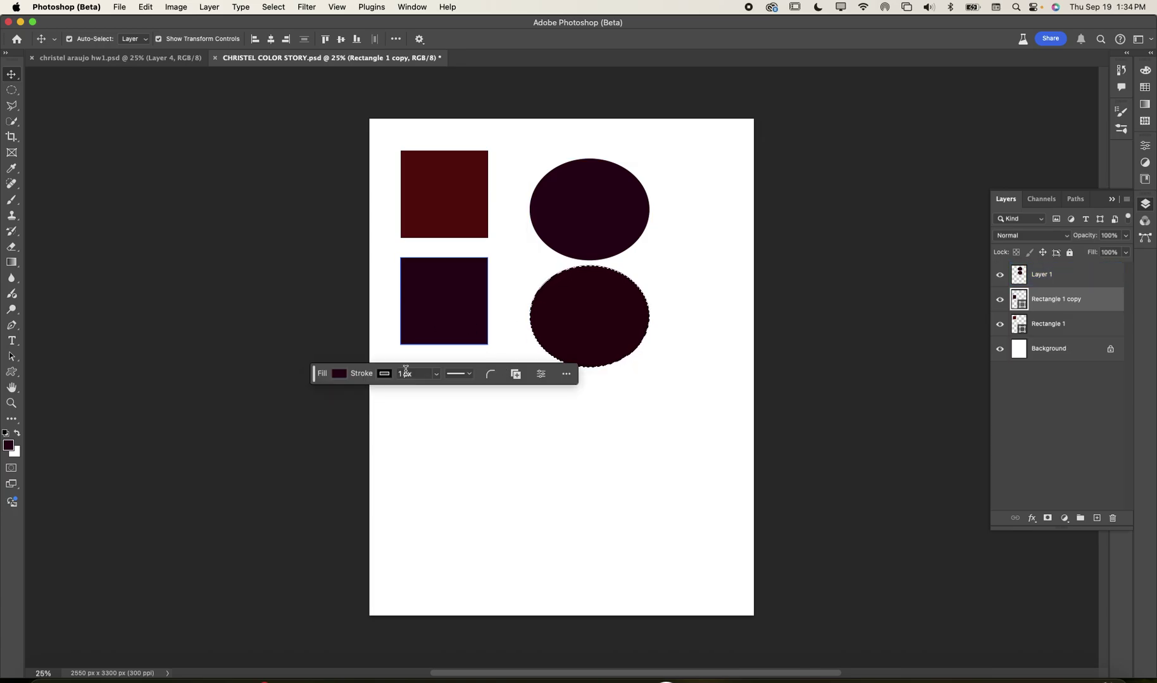
click(339, 374)
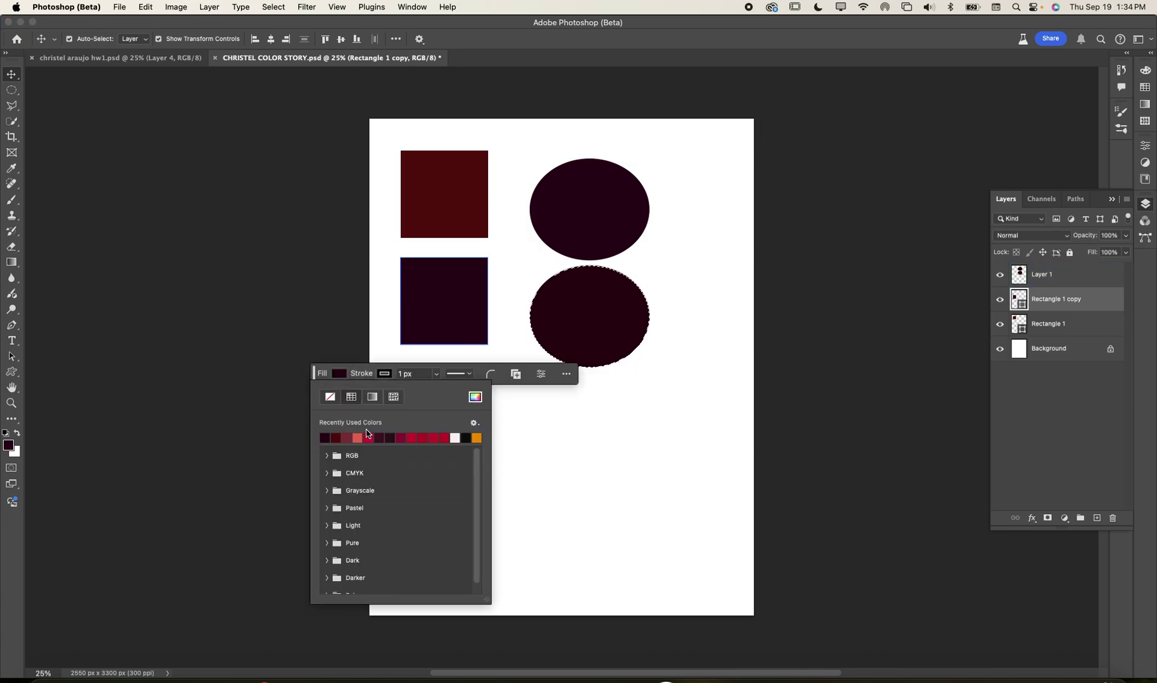
click(347, 438)
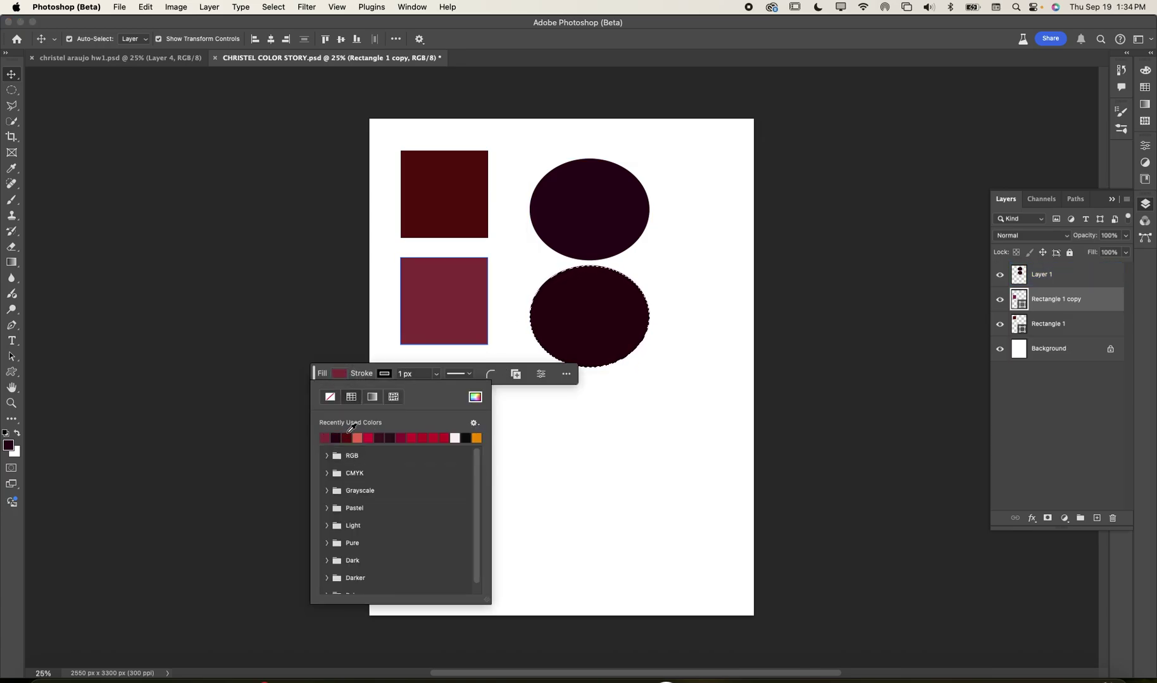
click(325, 298)
key(super+z)
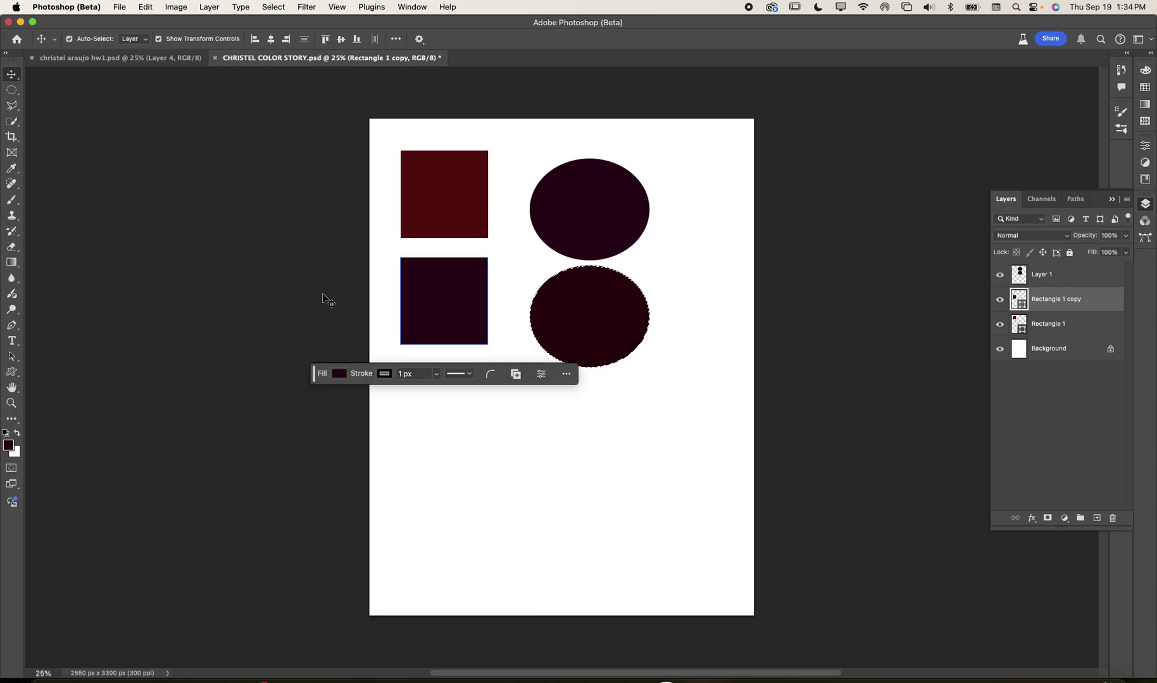
drag(598, 345, 597, 318)
key(super+z)
click(645, 372)
click(607, 361)
click(527, 400)
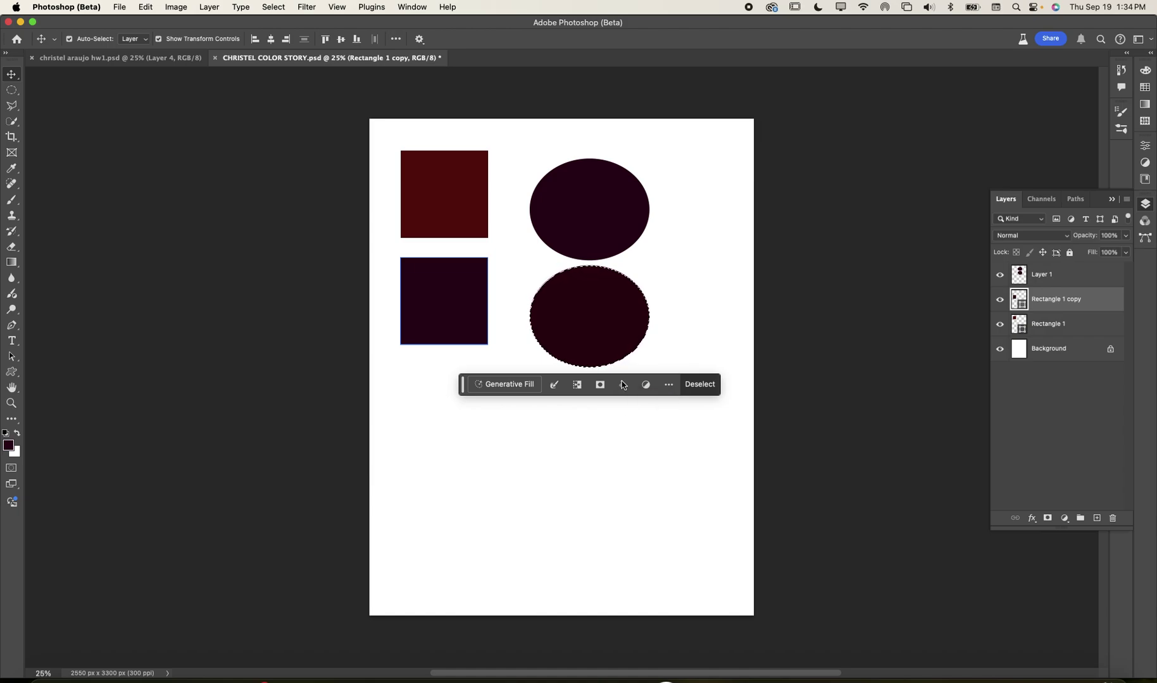
key(super+d)
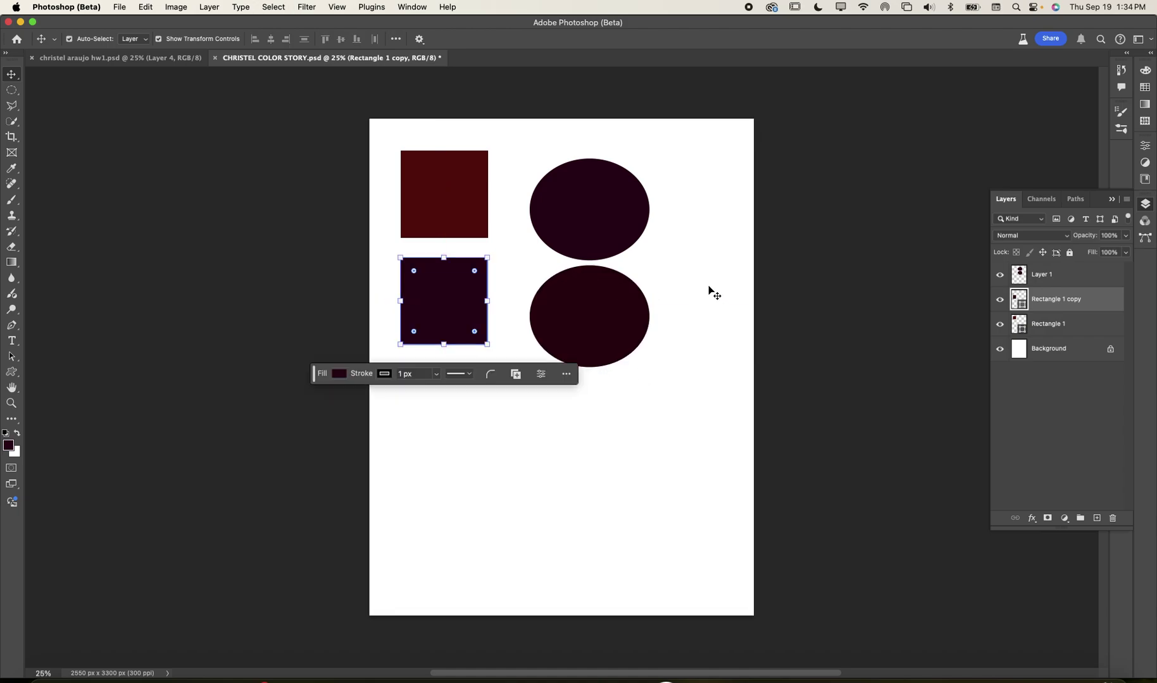
key(super+z)
click(808, 210)
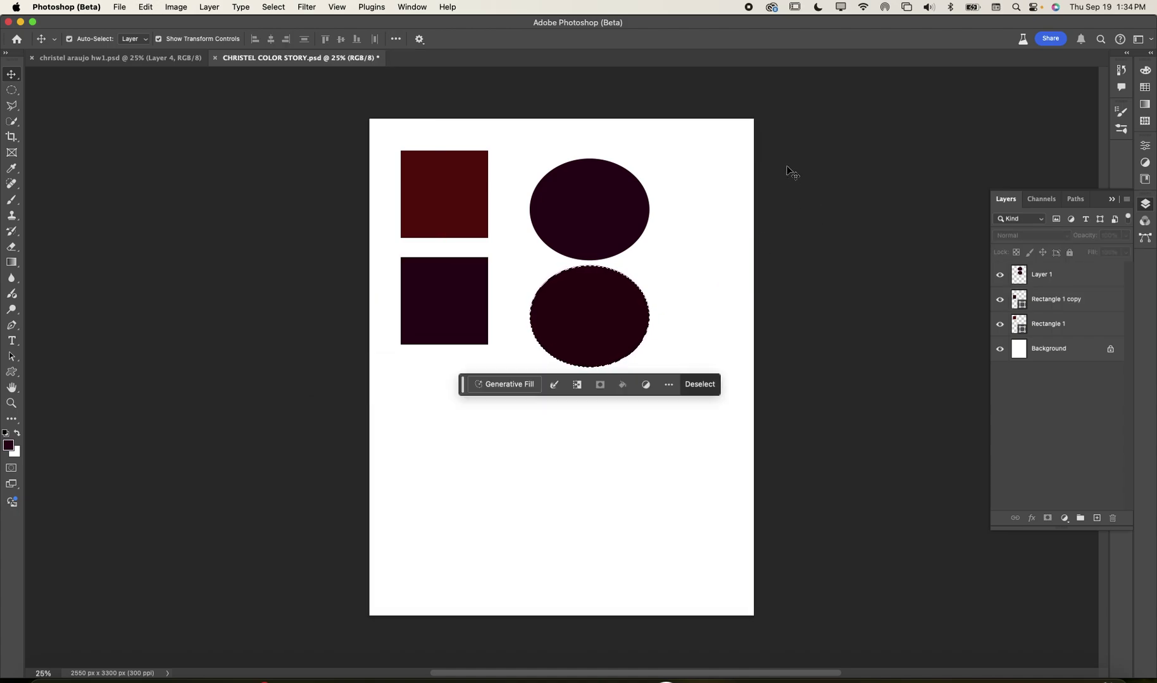
key(super+d)
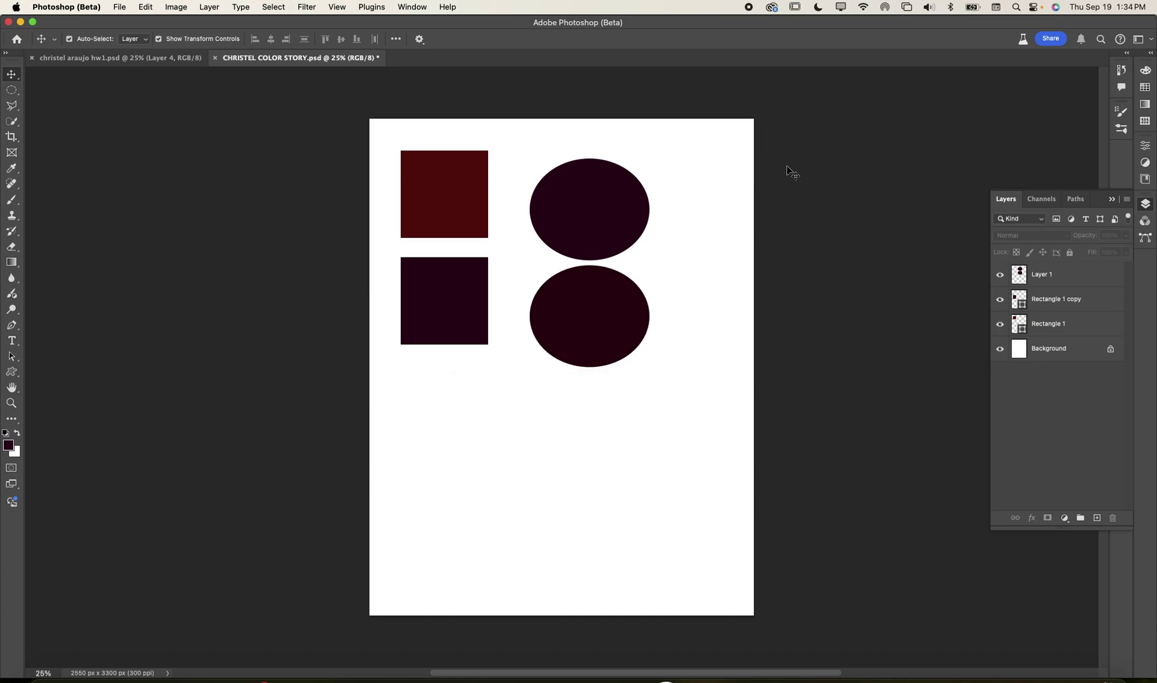
Move both ellipses up and right, then undo the move
click(602, 334)
click(602, 334)
drag(602, 334, 618, 298)
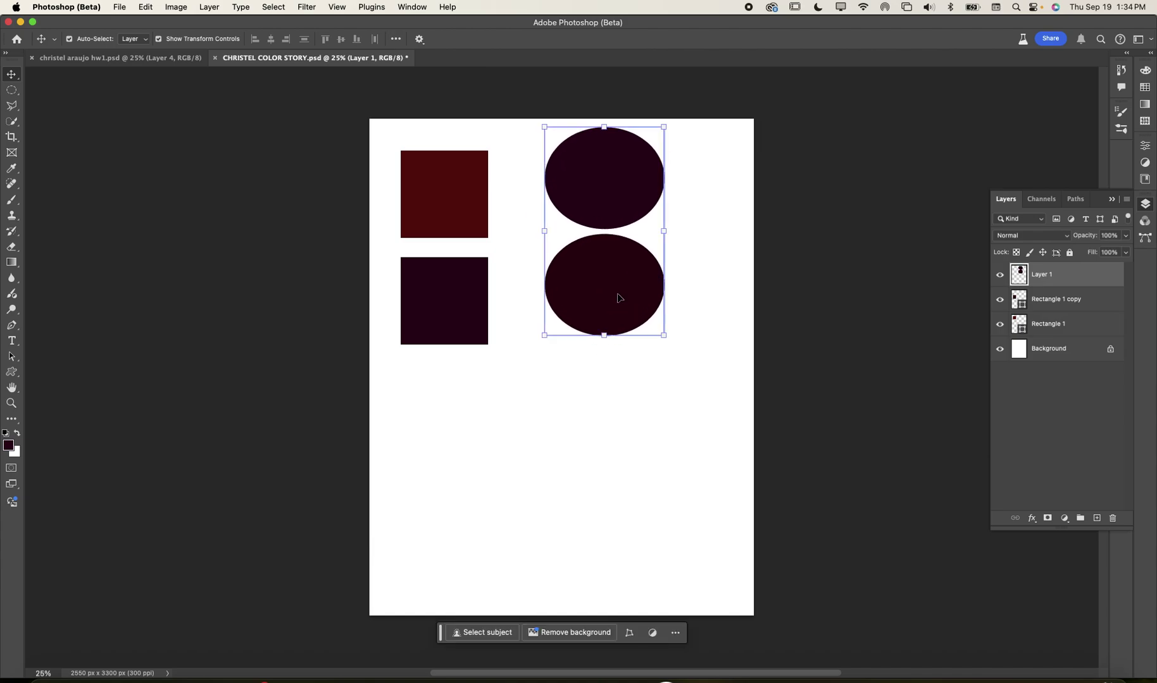
key(super+z)
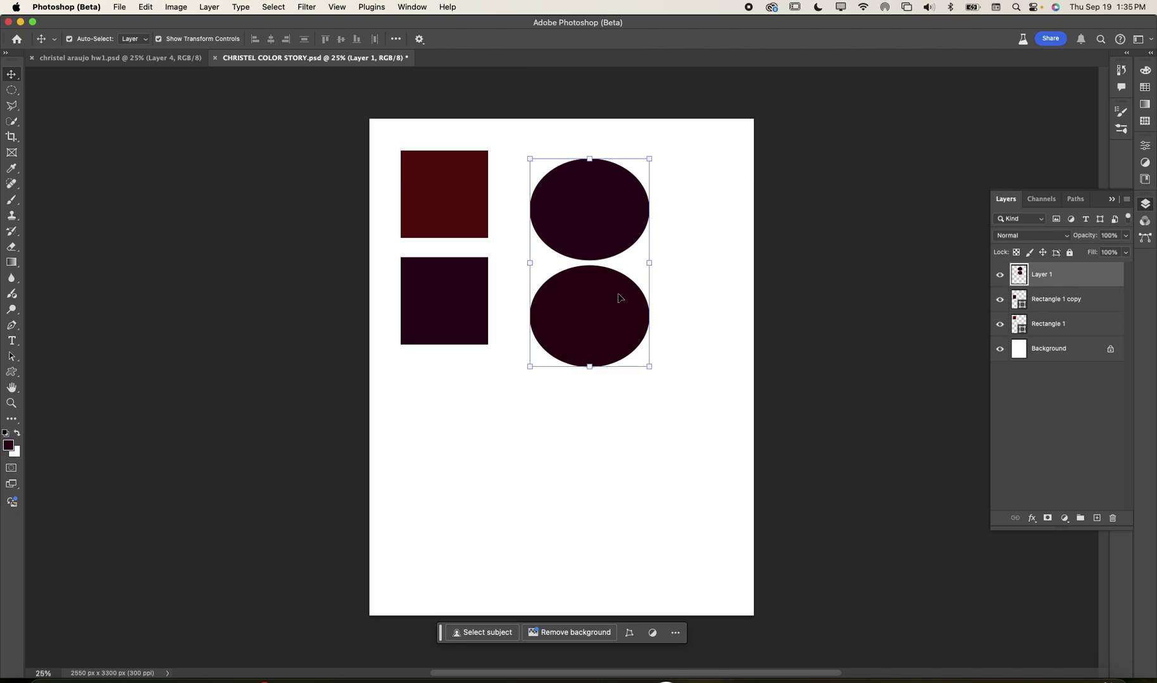
Cut the lower ellipse onto new Layer 2 and save with maximum compatibility
key(m)
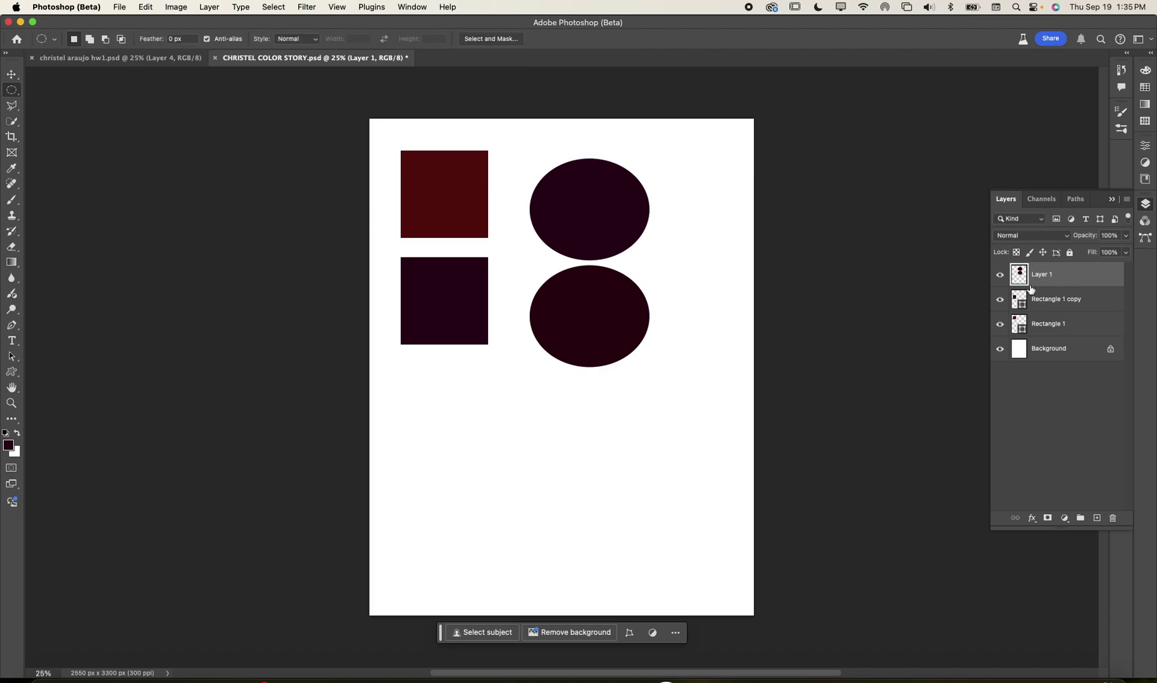
click(512, 254)
drag(511, 254, 692, 414)
drag(684, 335, 674, 343)
key(Delete)
key(ctrl+d)
key(super+v)
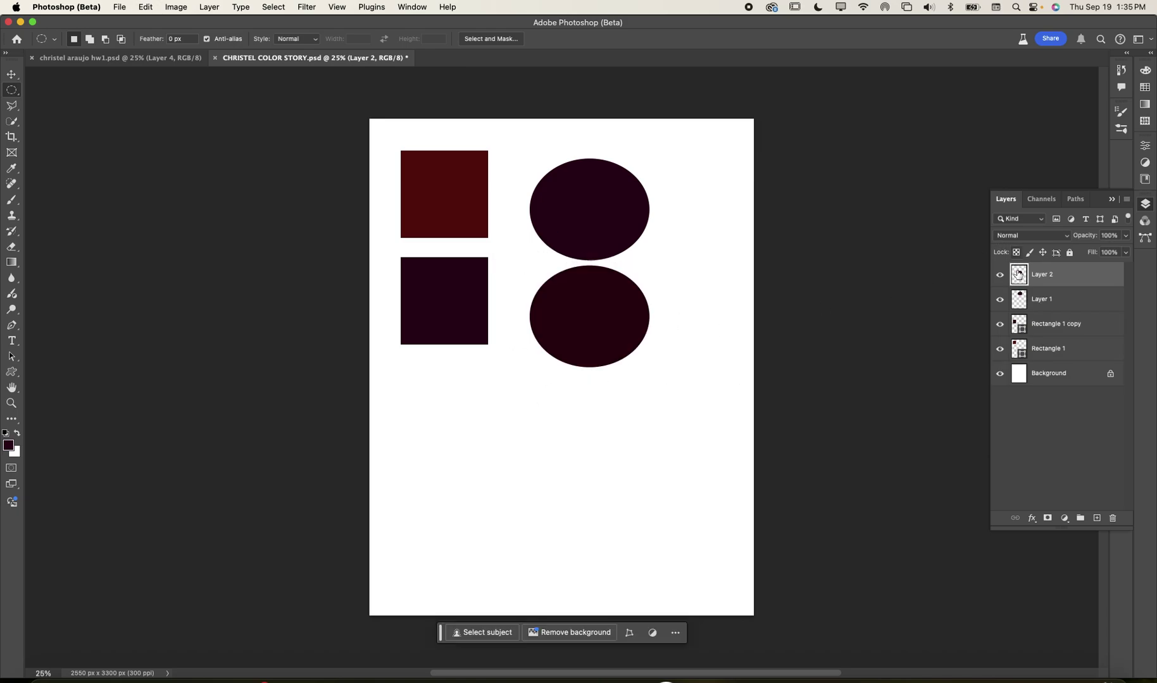
key(super+s)
click(732, 308)
Set the lower ellipse's Levels midtone gamma to 2.16, then switch to hw1.psd
key(super+l)
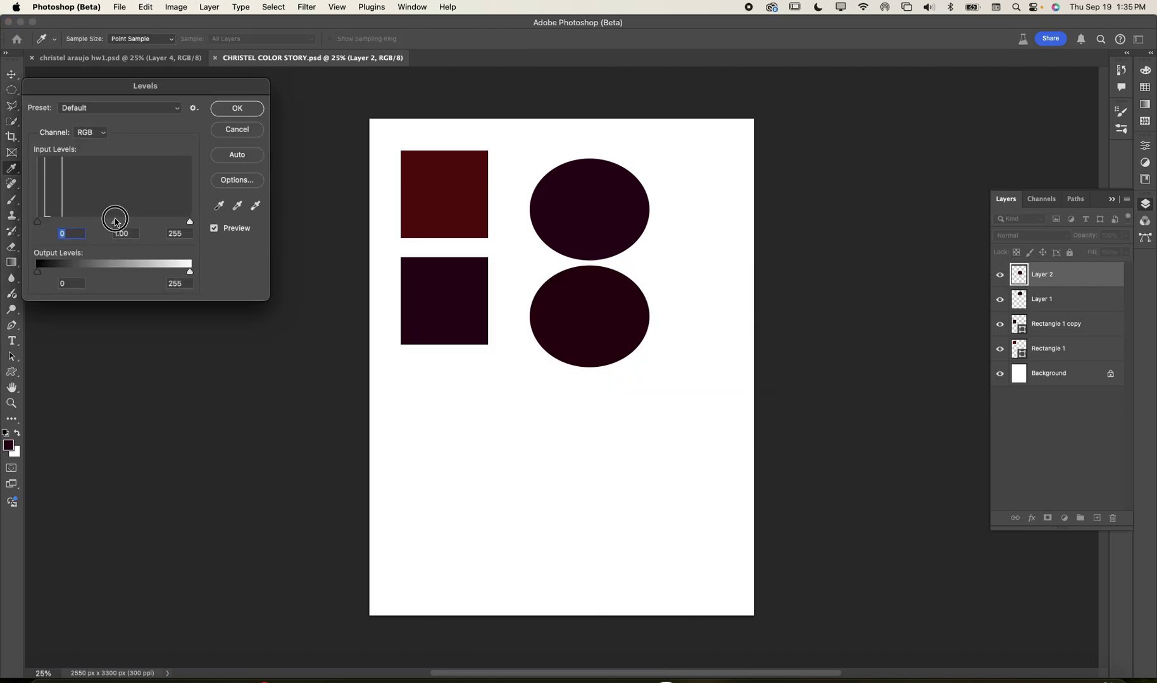
drag(114, 221, 73, 222)
click(248, 109)
click(182, 57)
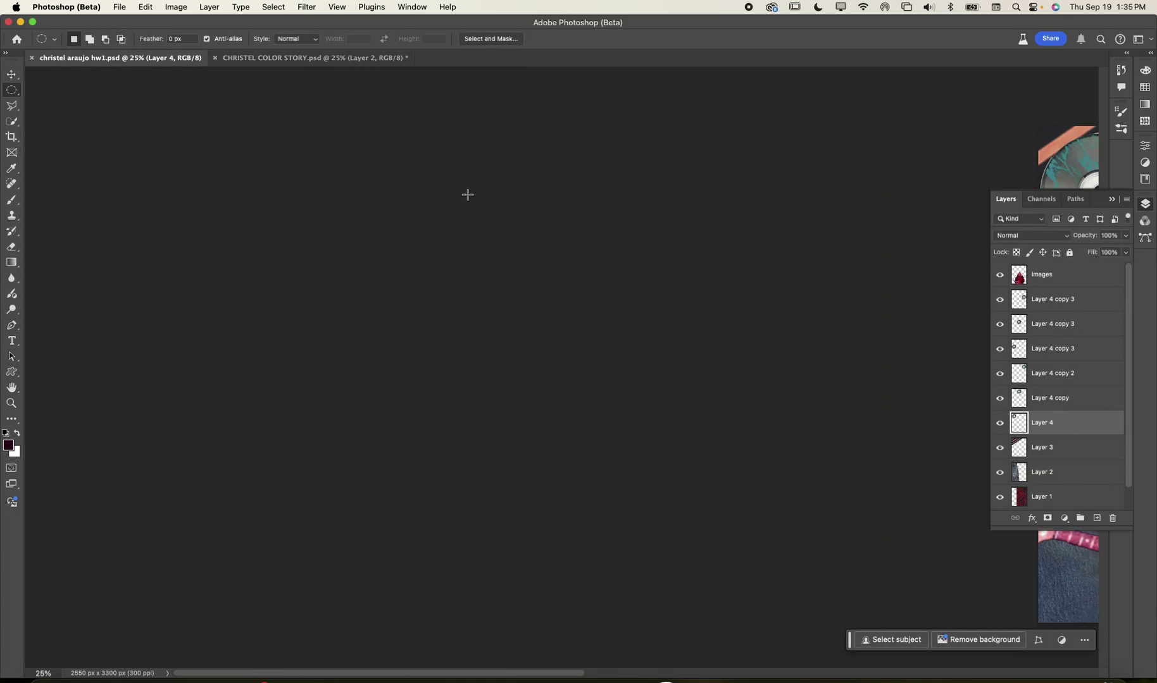